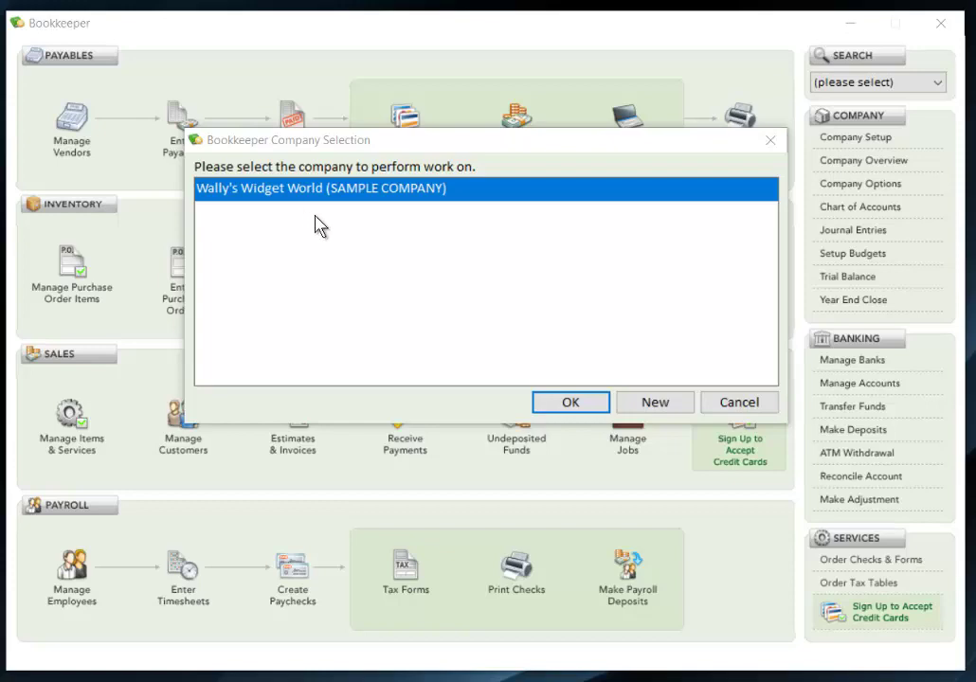
# Start a new company with Express Setup, naming it Company Express and using the Cash accounting method.
pyautogui.click(656, 403)
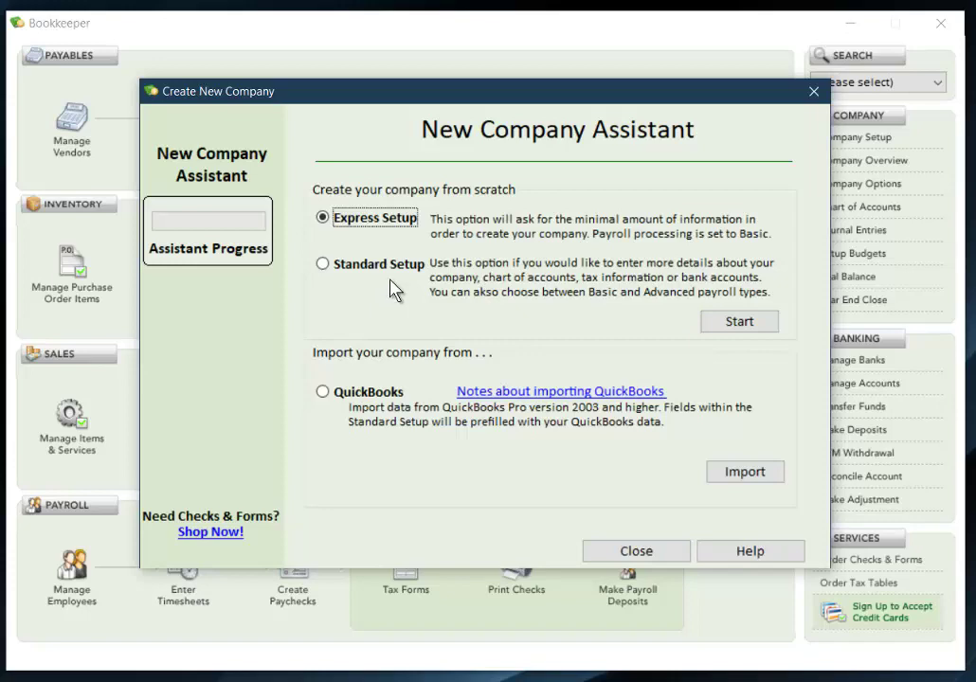
pyautogui.click(729, 324)
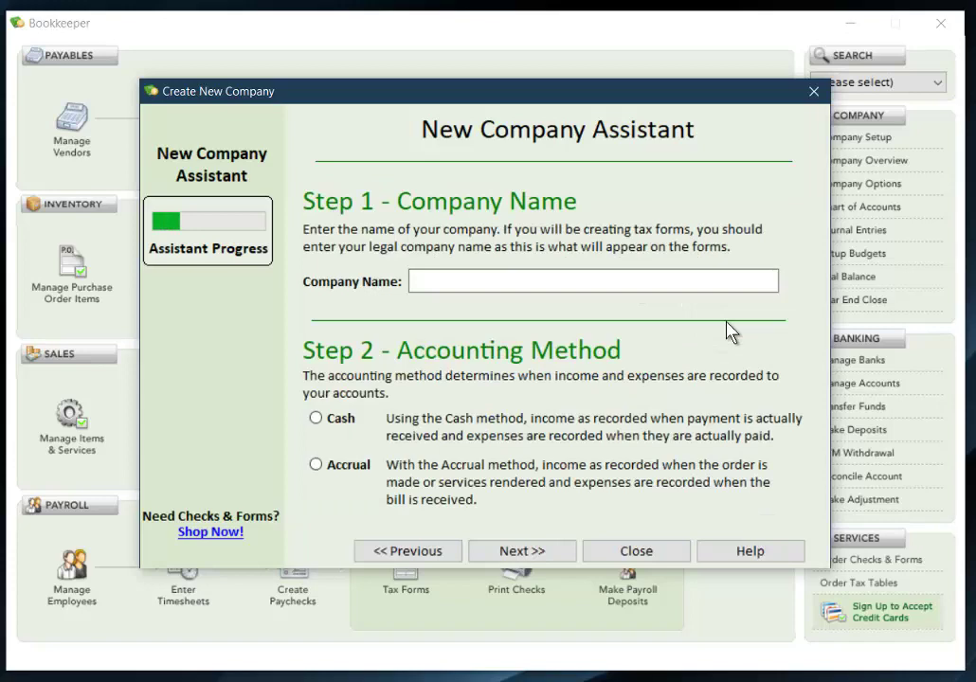
pyautogui.write('Compan')
pyautogui.press('BackSpace')
pyautogui.write('any Ex')
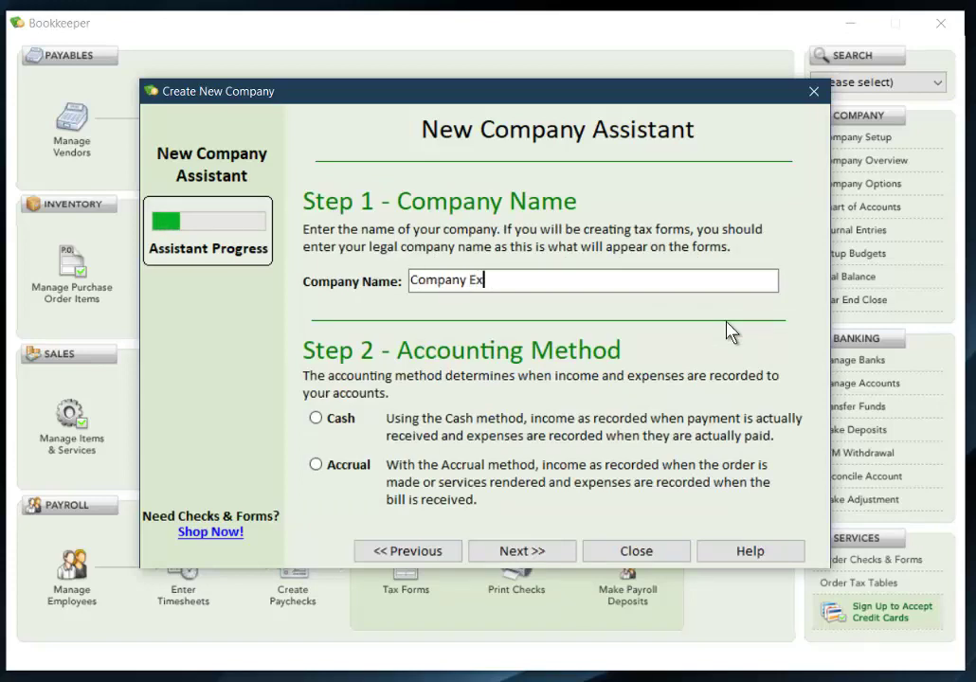
pyautogui.write('press')
pyautogui.click(339, 422)
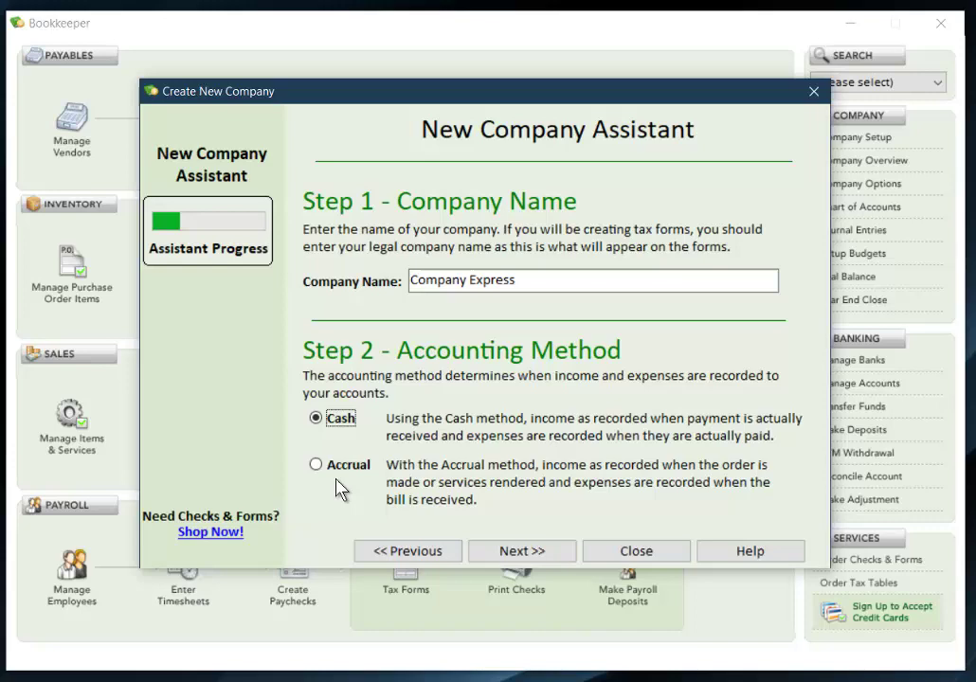
pyautogui.click(536, 558)
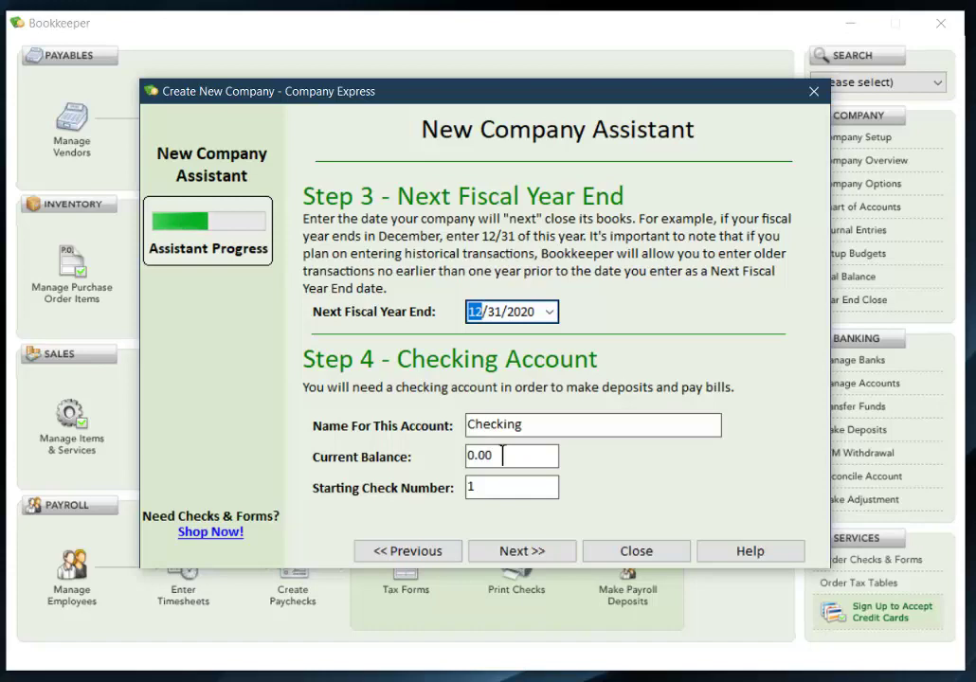
# Set the checking account's current balance to 1001 and its starting check number to 1001, and continue to the password setup.
pyautogui.moveTo(503, 455); pyautogui.dragTo(452, 466)
pyautogui.write('1001')
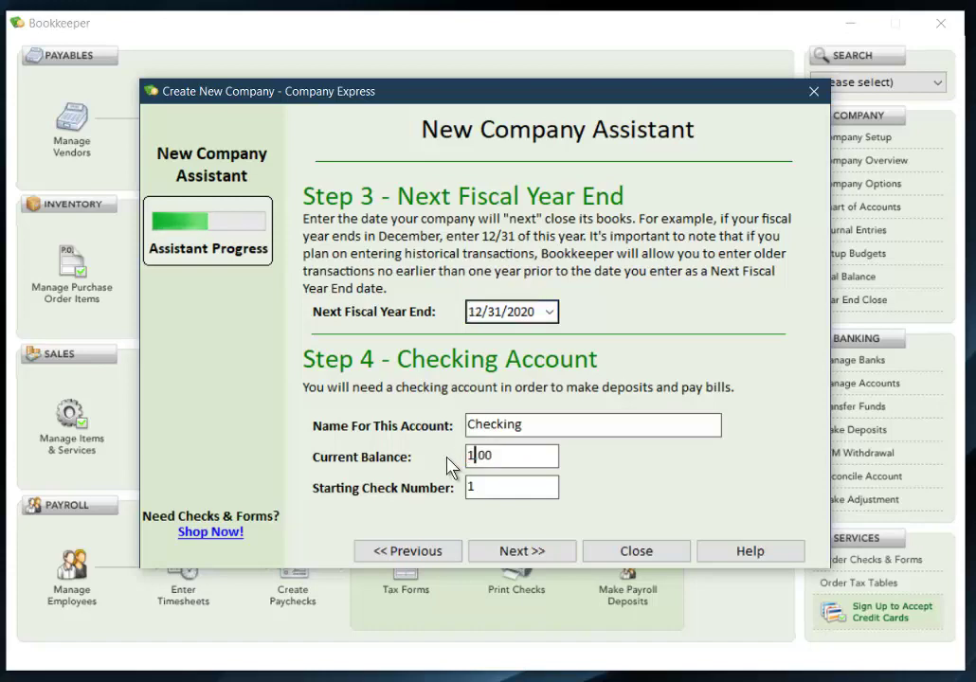
pyautogui.press('Tab')
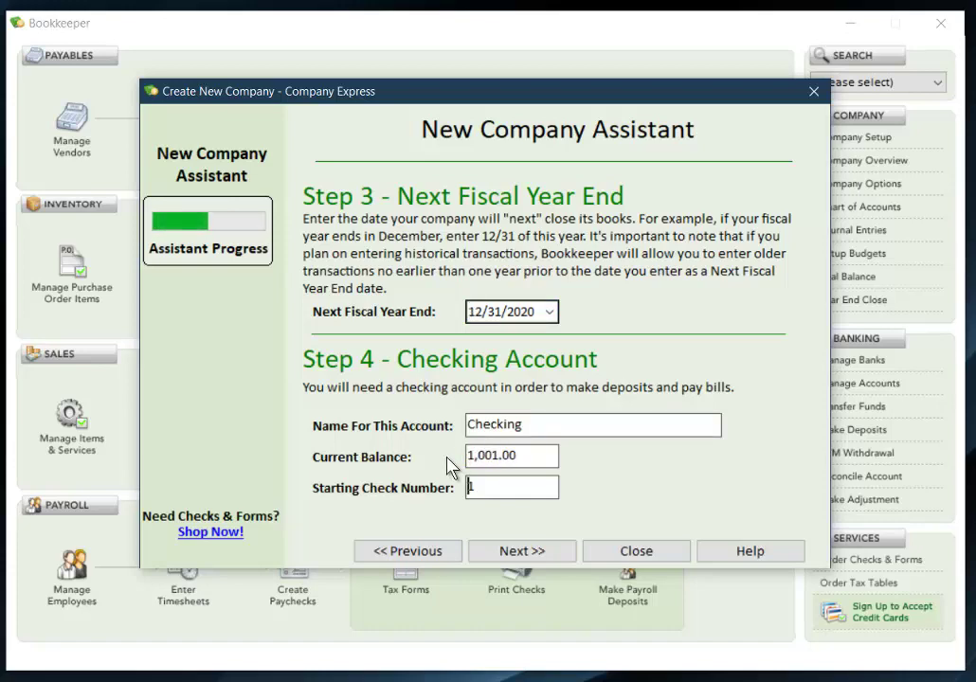
pyautogui.write('1001')
pyautogui.click(512, 553)
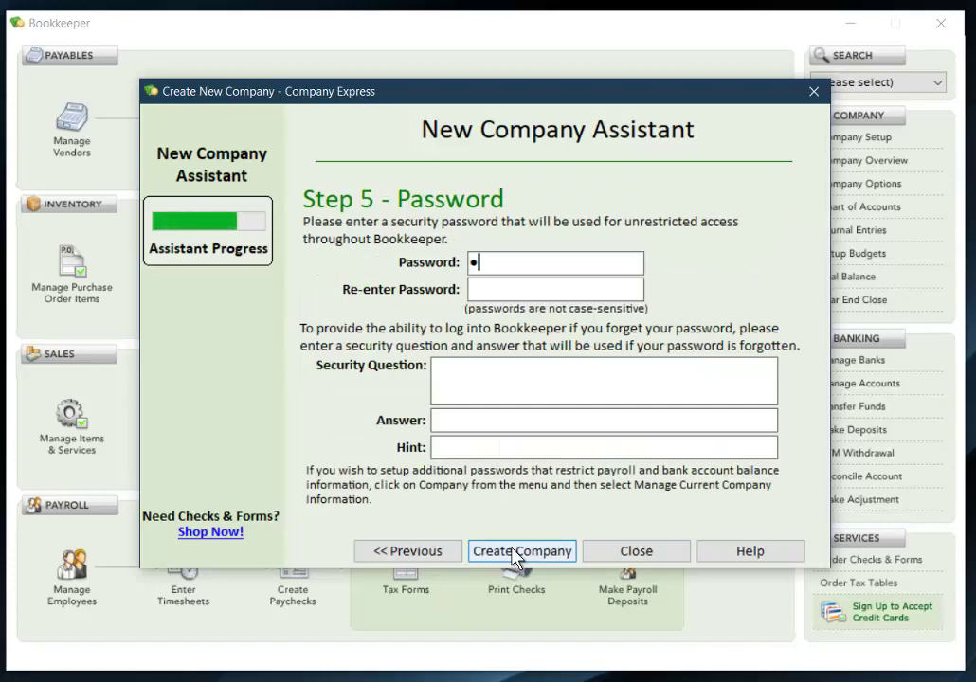
# Enter the company's security password, repeat it for confirmation, and create the company.
pyautogui.press('Tab')
pyautogui.write('a')
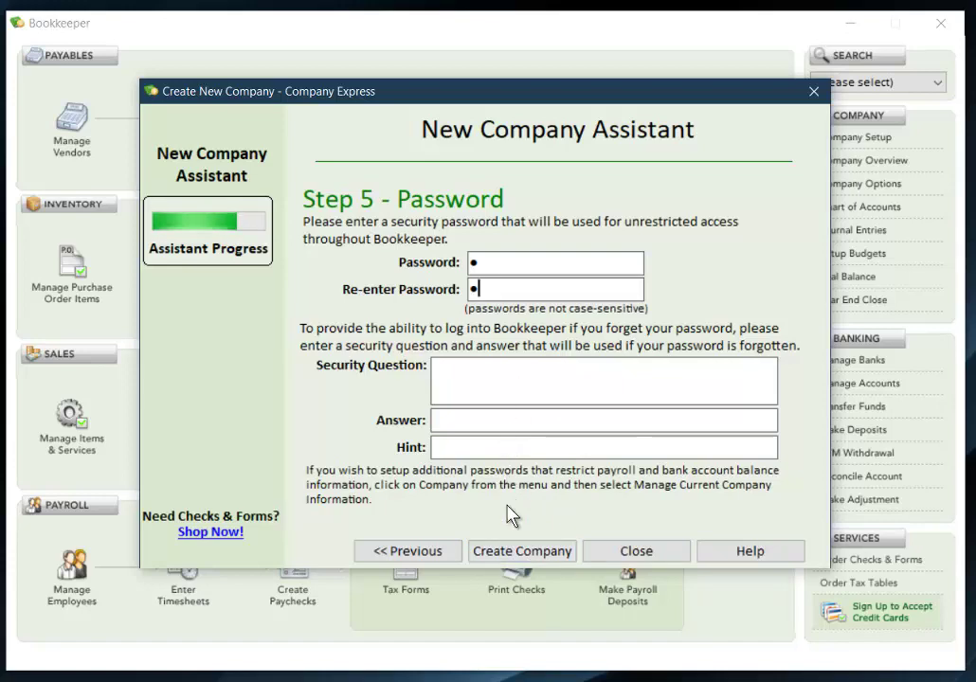
pyautogui.click(513, 559)
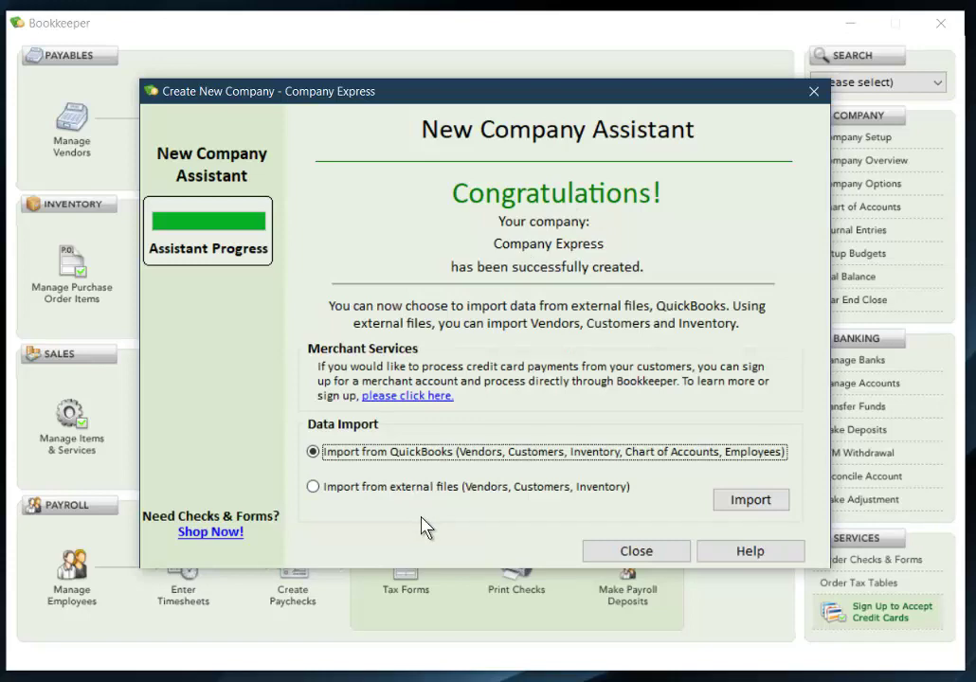
# Finish the assistant without importing data, open Company Express with its password, and dismiss the company overview.
pyautogui.click(637, 553)
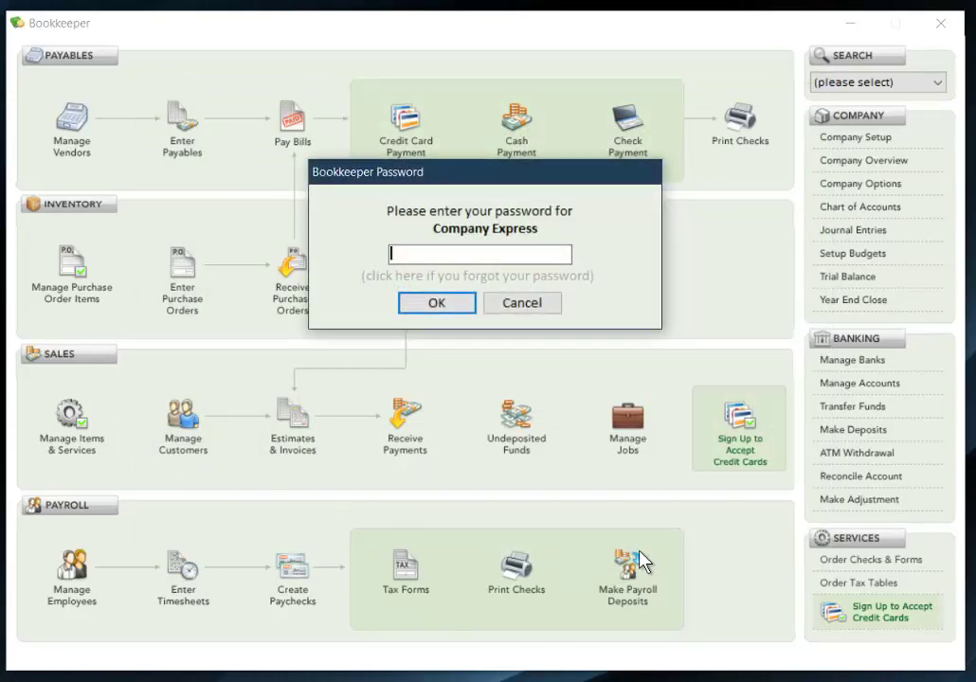
pyautogui.press('Return')
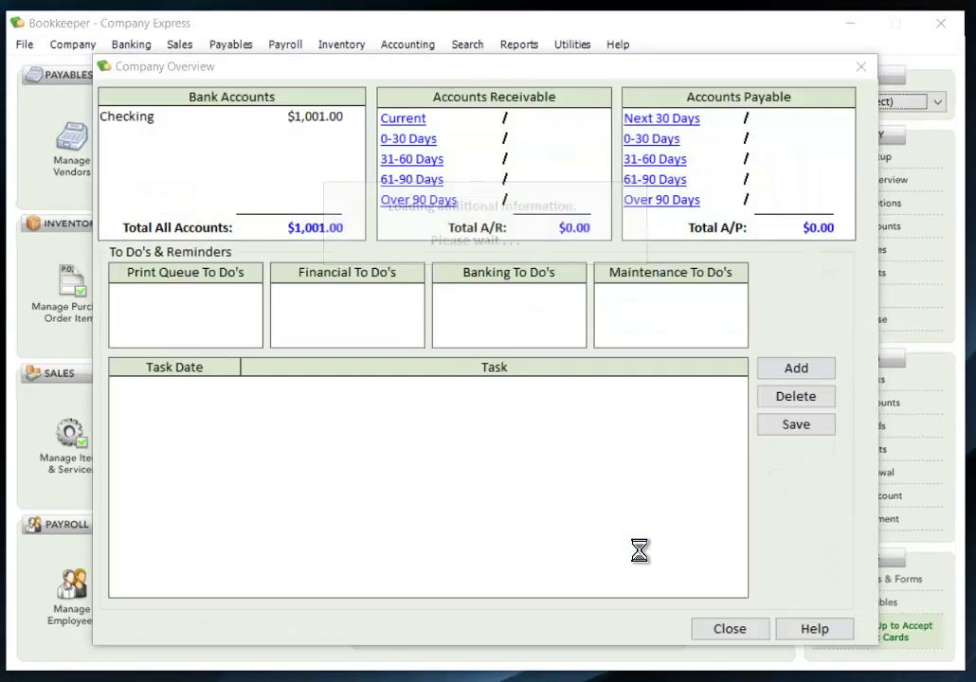
pyautogui.click(732, 633)
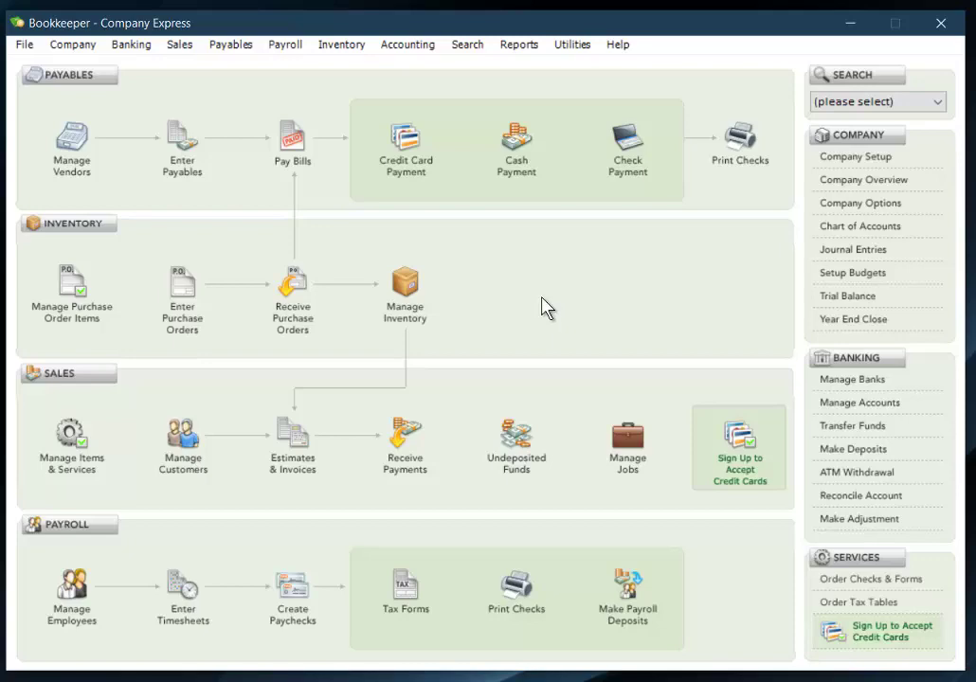
# Review the current company's general information and additional setup options, leaving them without changes.
pyautogui.click(71, 47)
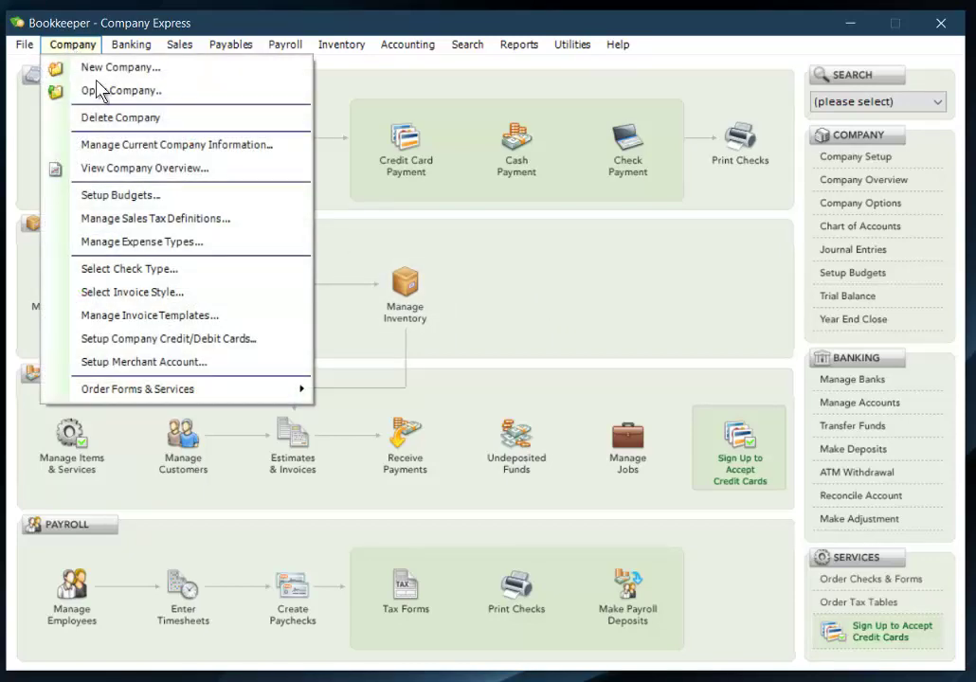
pyautogui.click(148, 150)
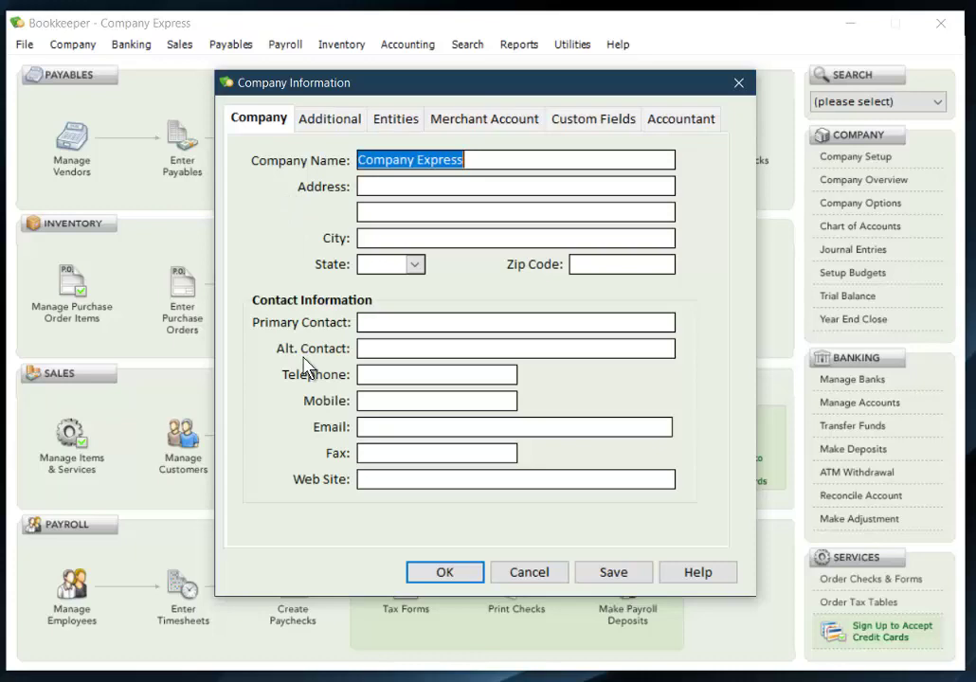
pyautogui.click(321, 131)
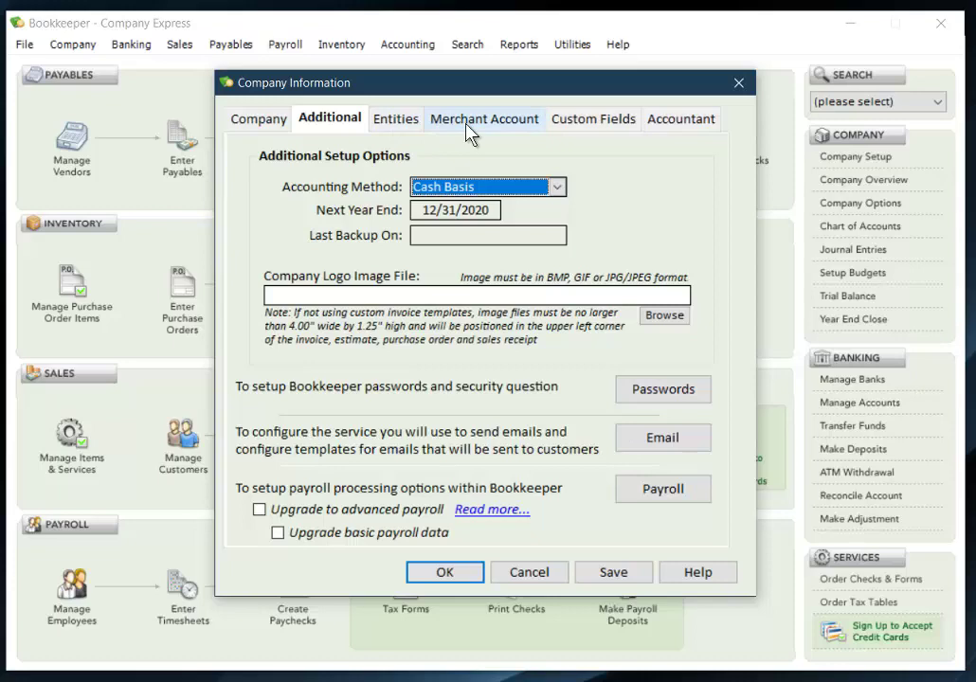
pyautogui.click(519, 573)
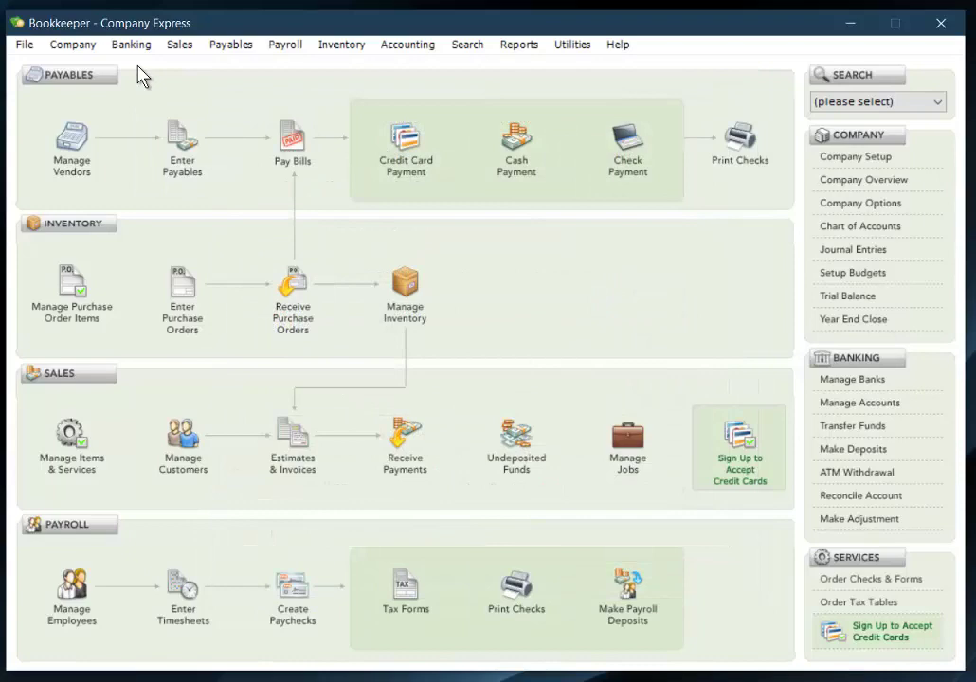
# Begin a state sales tax definition with the description MA Sales Tax.
pyautogui.click(84, 48)
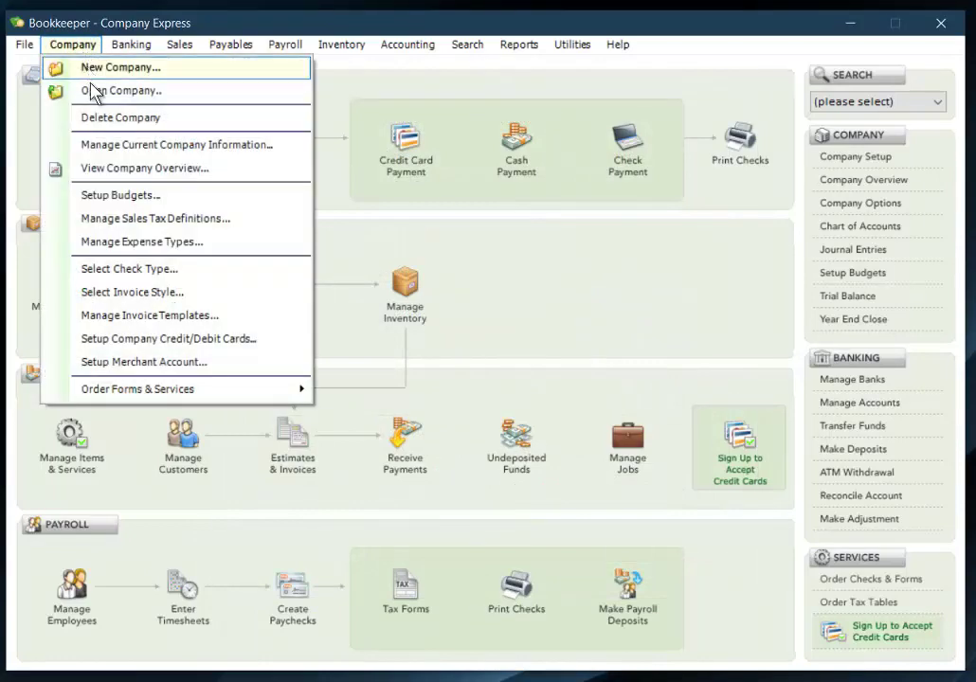
pyautogui.click(122, 221)
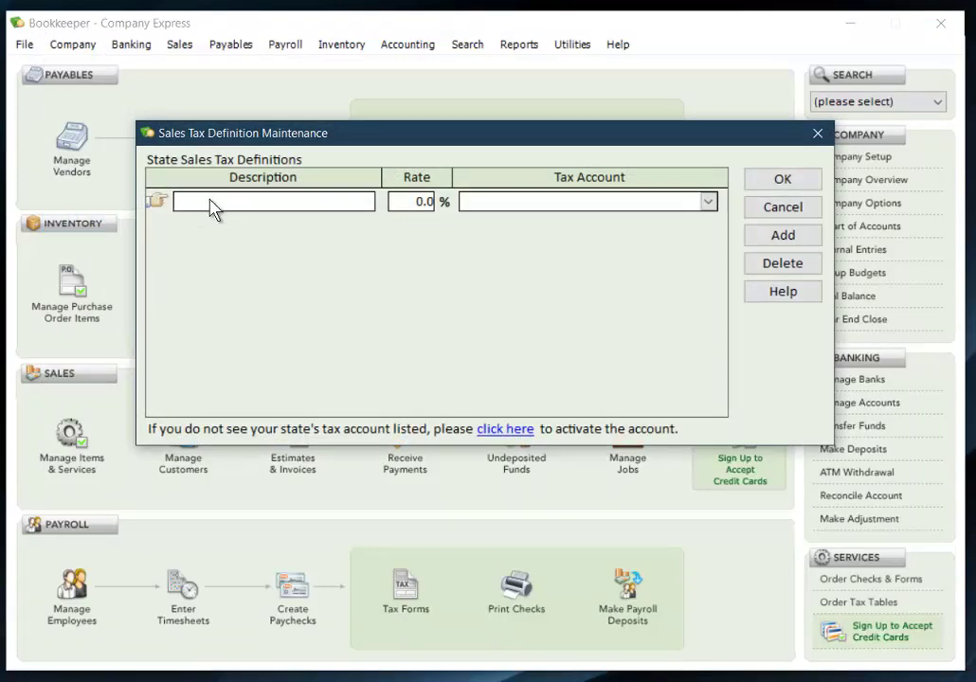
pyautogui.write('MA')
pyautogui.press('BackSpace')
pyautogui.press('BackSpace')
# Activate the MA Sales Tax Payable and MA Withholding Tax accounts, including tax accounts in the selection list.
pyautogui.click(494, 432)
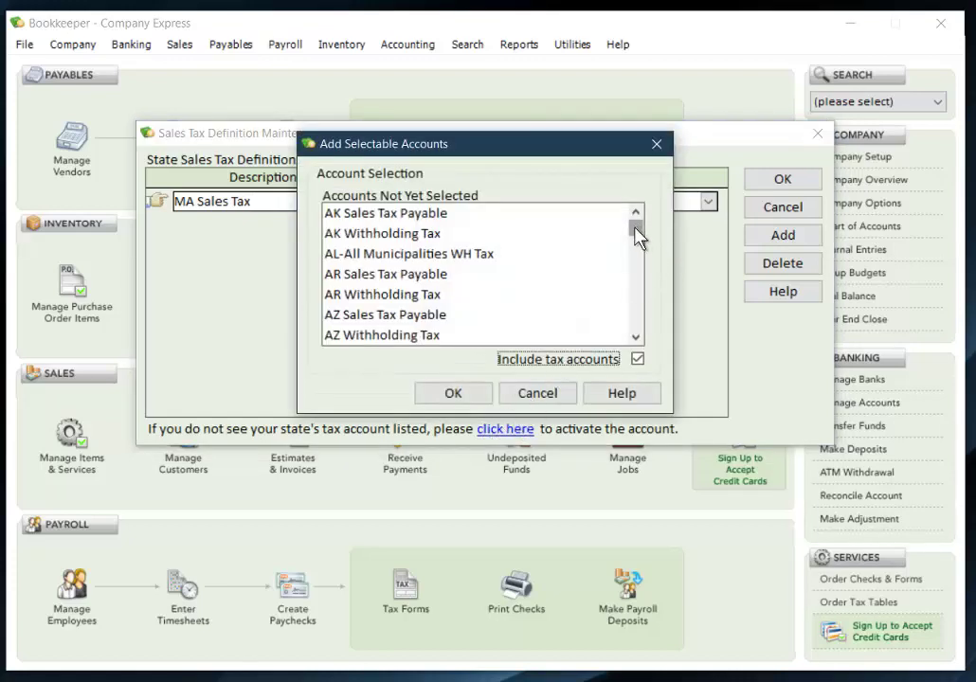
pyautogui.moveTo(635, 230)
pyautogui.mouseDown()
pyautogui.moveTo(638, 267)
pyautogui.moveTo(638, 232)
pyautogui.mouseUp()
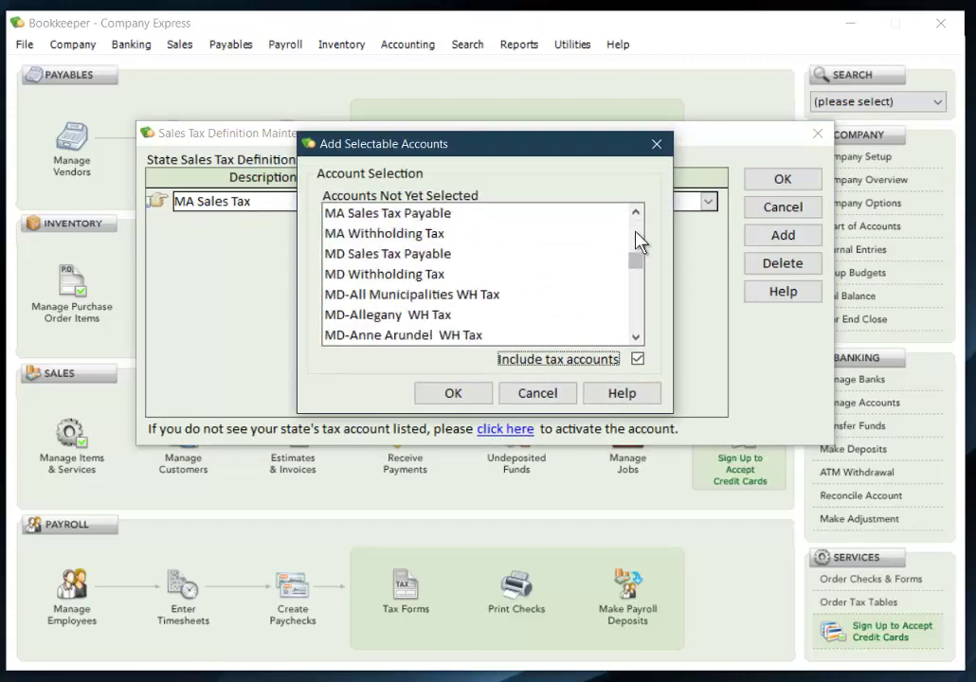
pyautogui.click(637, 213)
pyautogui.click(637, 212)
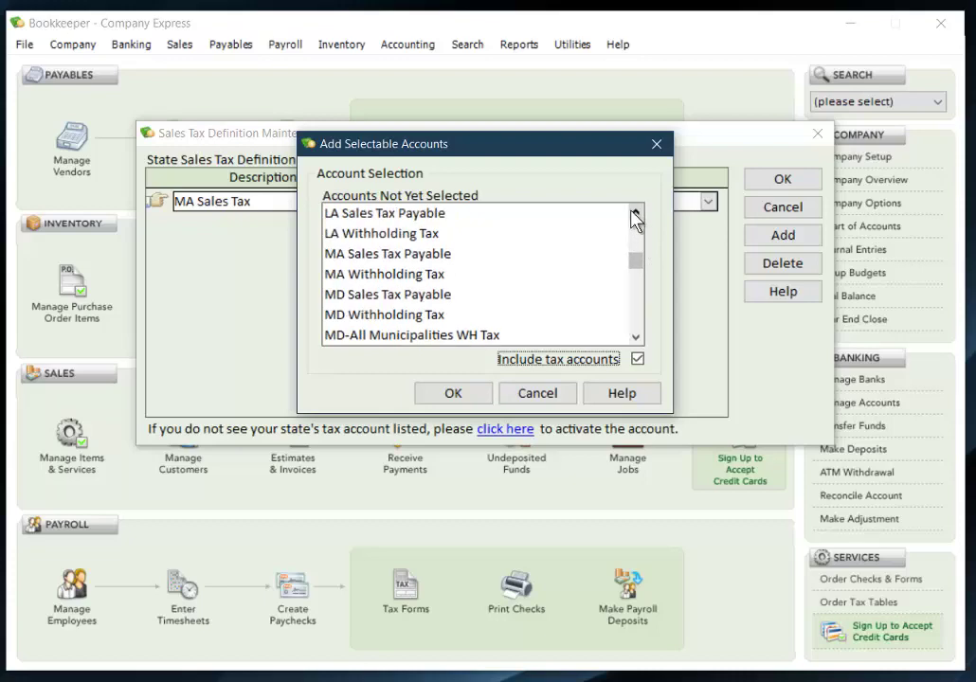
pyautogui.click(366, 255)
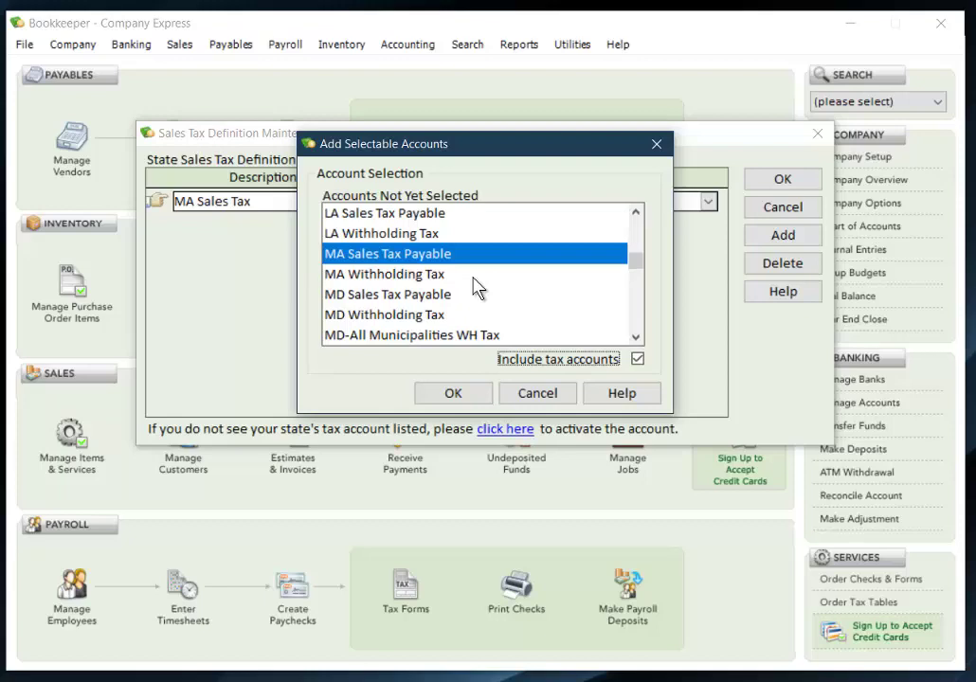
pyautogui.keyDown('ctrl'); pyautogui.click(434, 275); pyautogui.keyUp('ctrl')
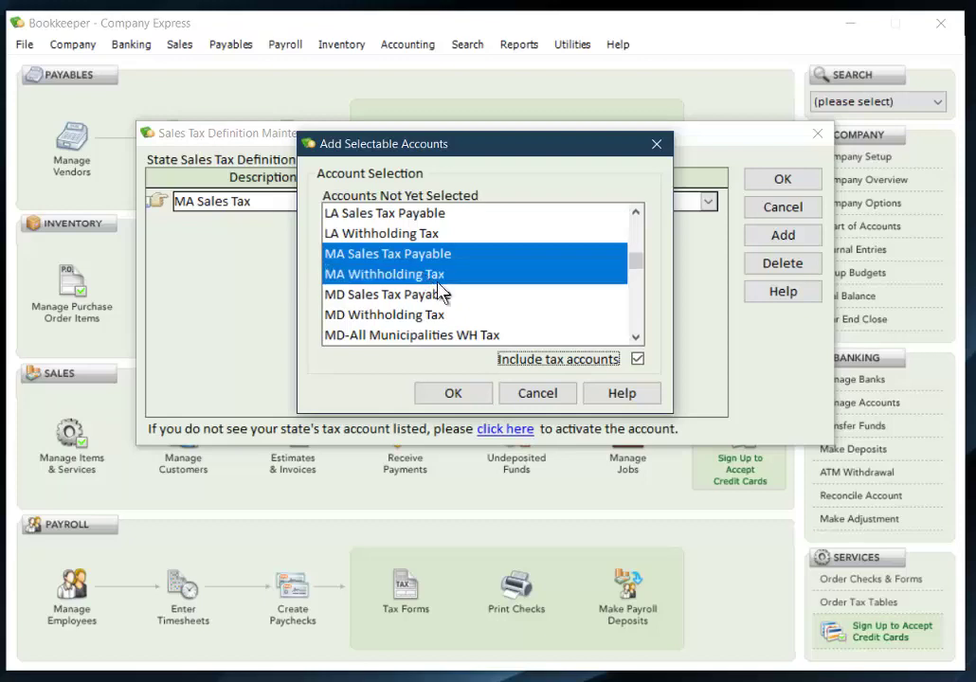
pyautogui.click(453, 393)
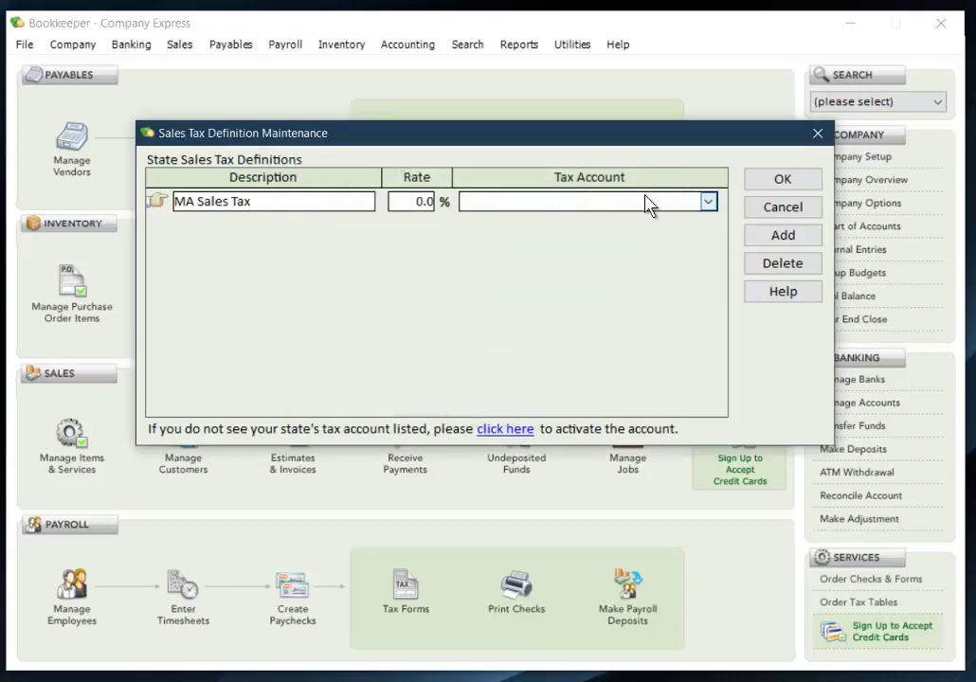
# Assign MA Sales Tax Payable as the definition's tax account, and leave the sales tax definitions without saving.
pyautogui.click(708, 202)
pyautogui.moveTo(712, 229); pyautogui.dragTo(712, 293)
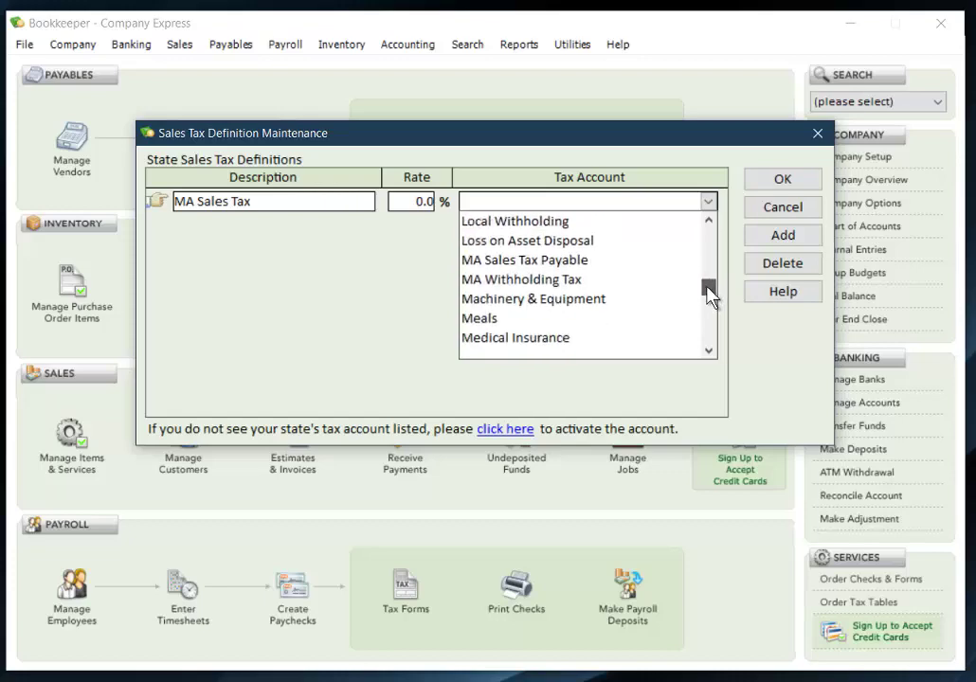
pyautogui.click(533, 264)
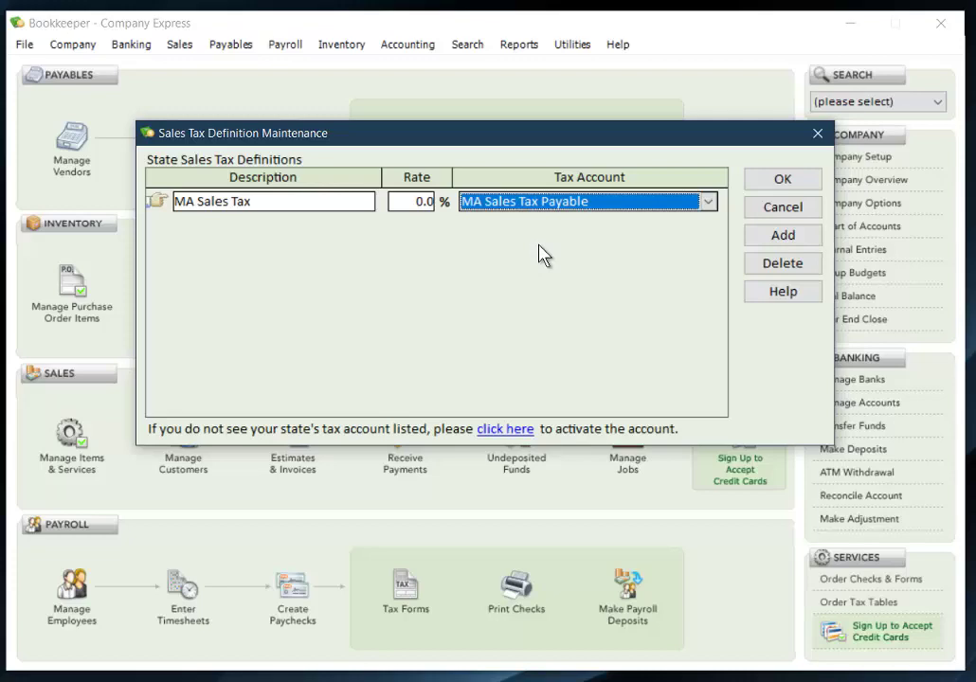
pyautogui.click(772, 216)
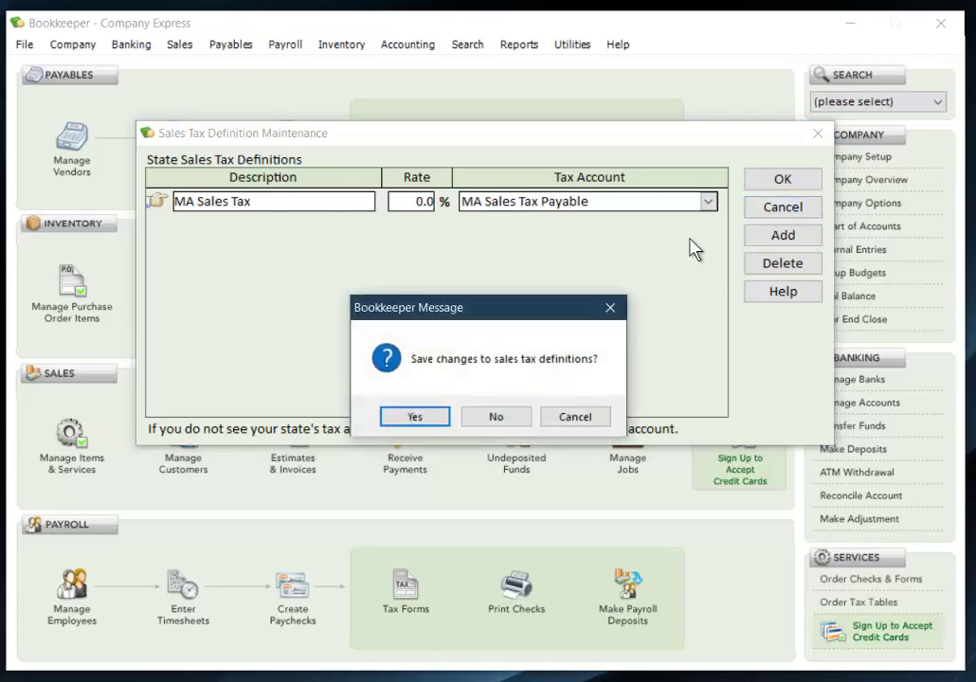
pyautogui.click(503, 420)
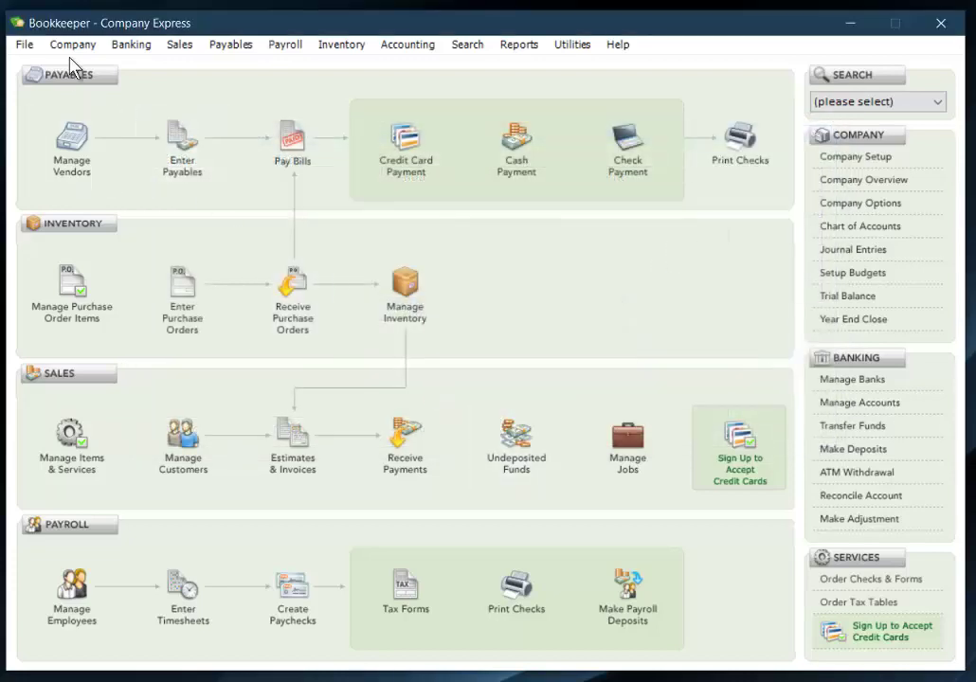
# Compare the available printed check stocks, including the Deluxe and NEBS list, and set the company's check type to MySoftware 026L.
pyautogui.click(72, 46)
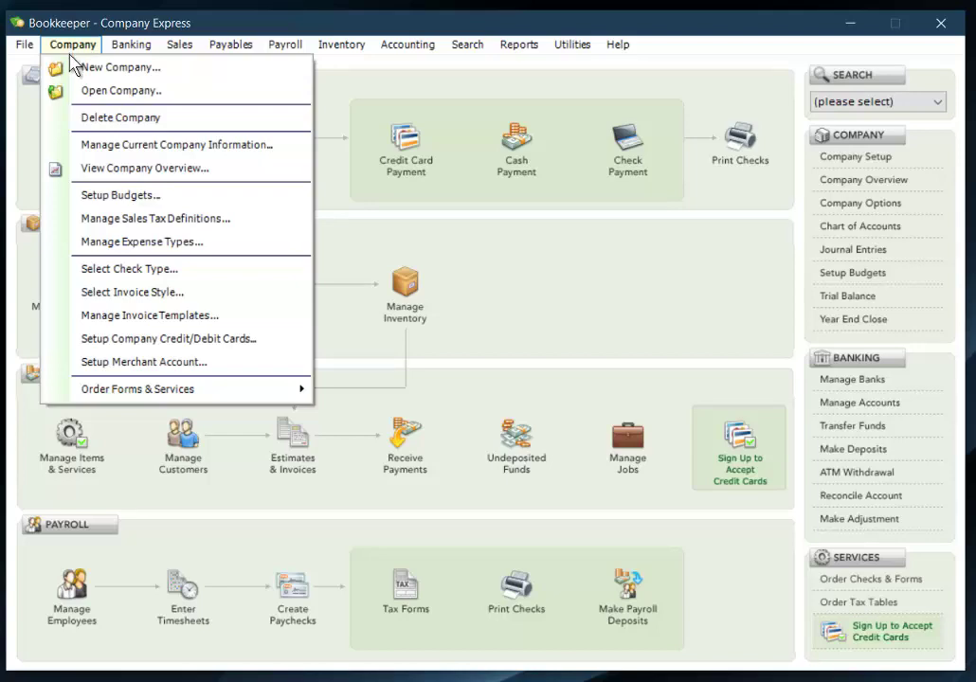
pyautogui.click(130, 272)
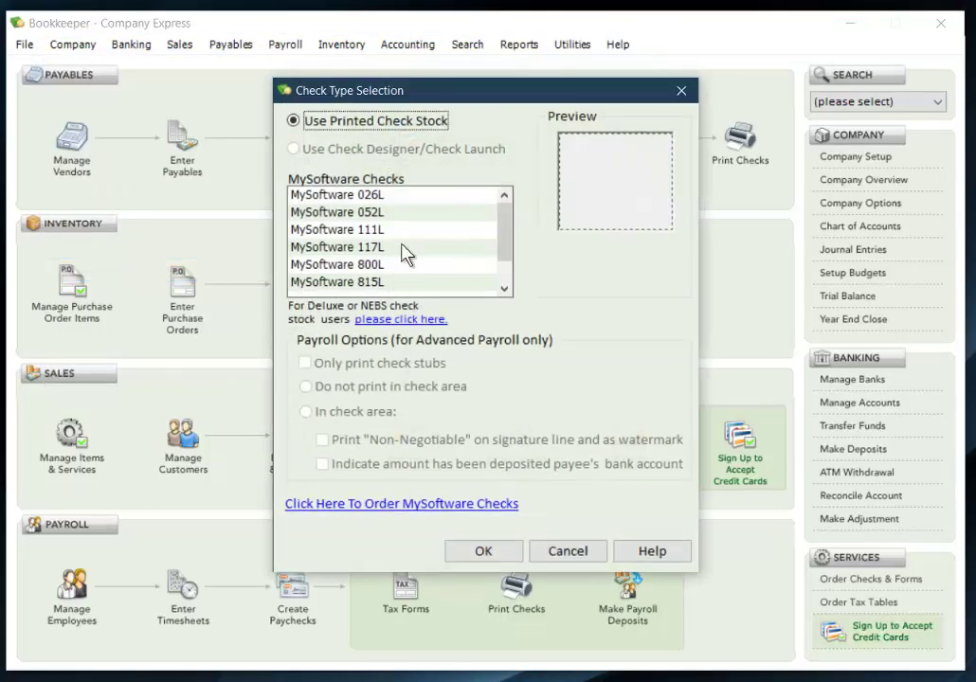
pyautogui.click(365, 213)
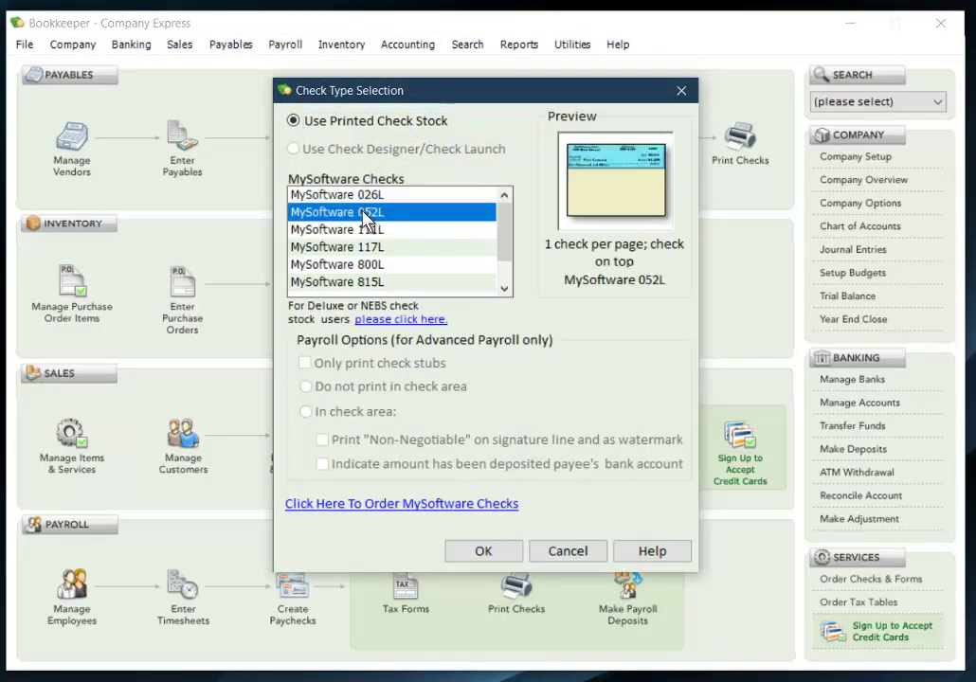
pyautogui.click(366, 247)
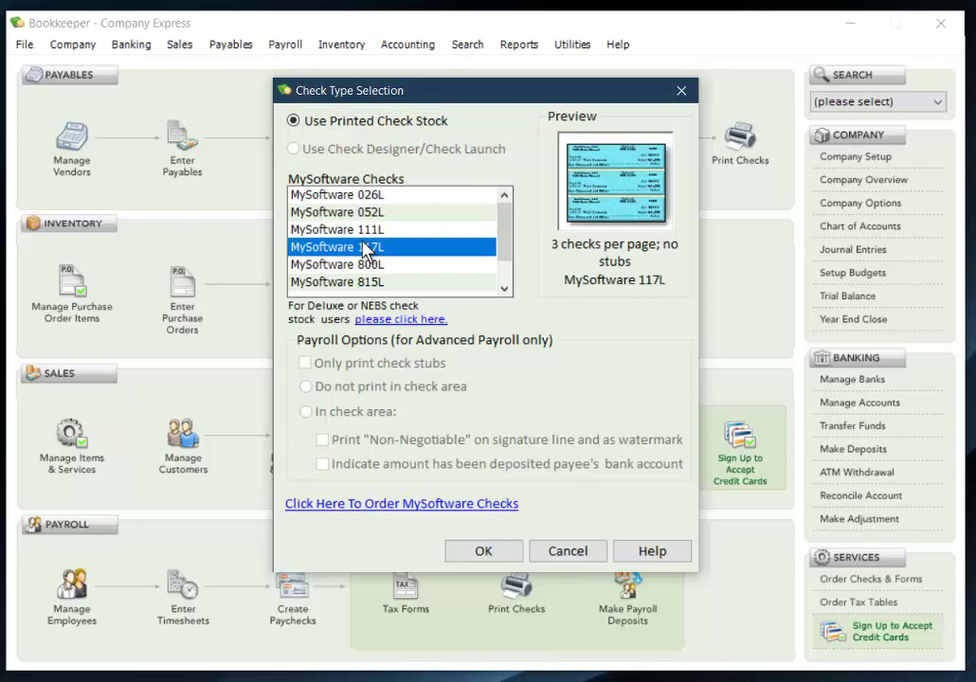
pyautogui.click(390, 321)
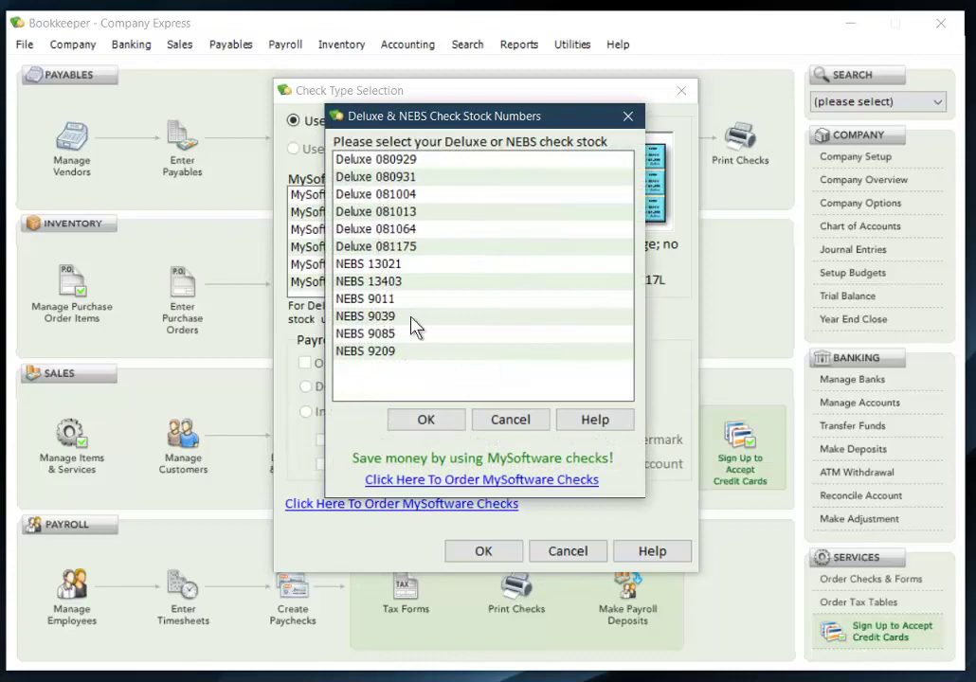
pyautogui.click(511, 421)
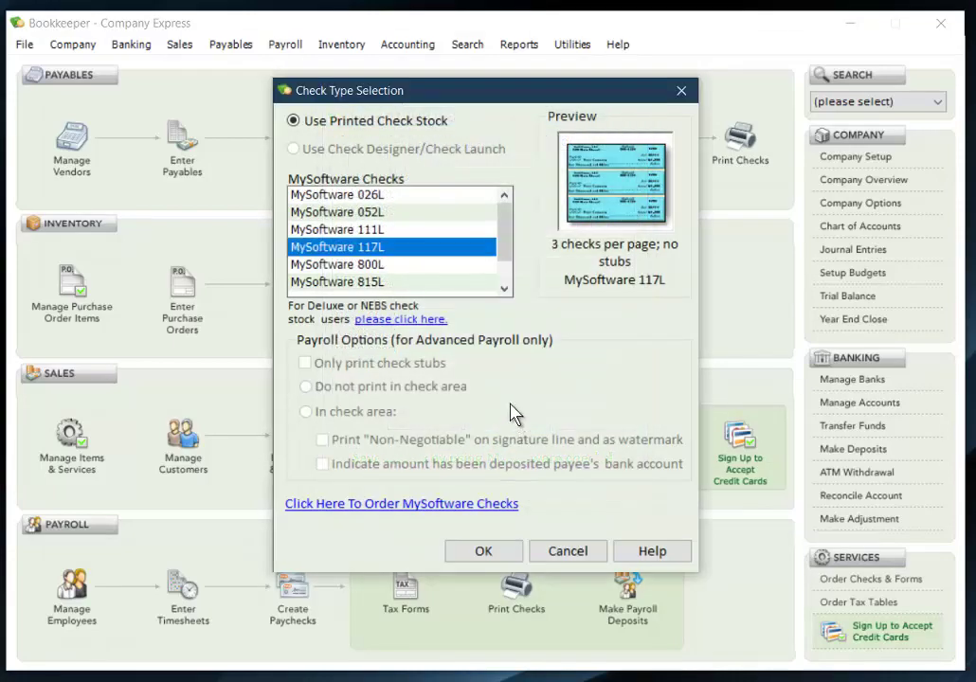
pyautogui.click(390, 195)
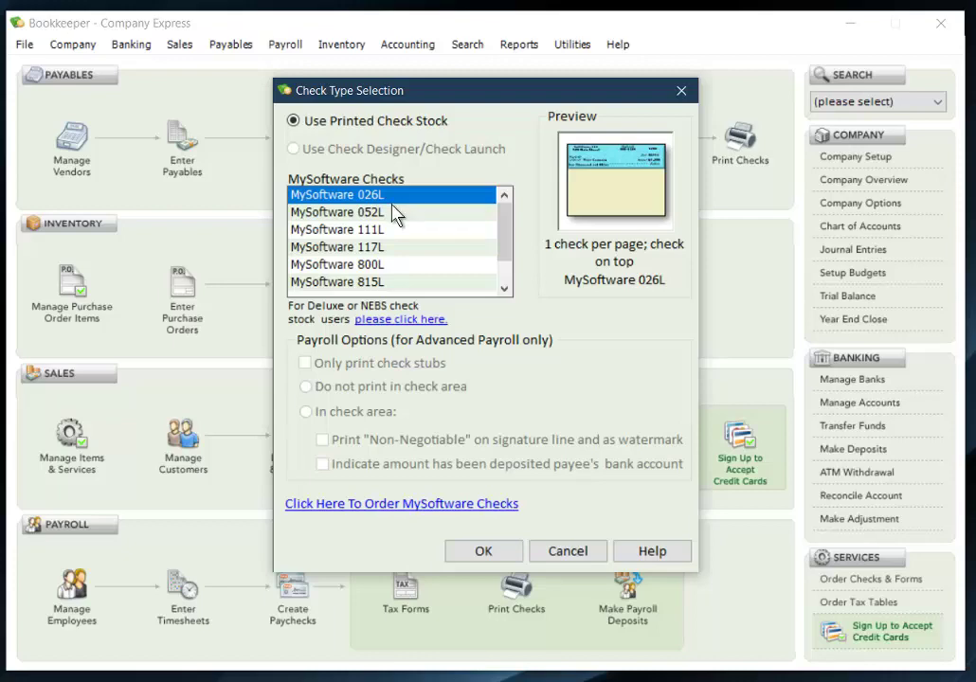
pyautogui.click(493, 552)
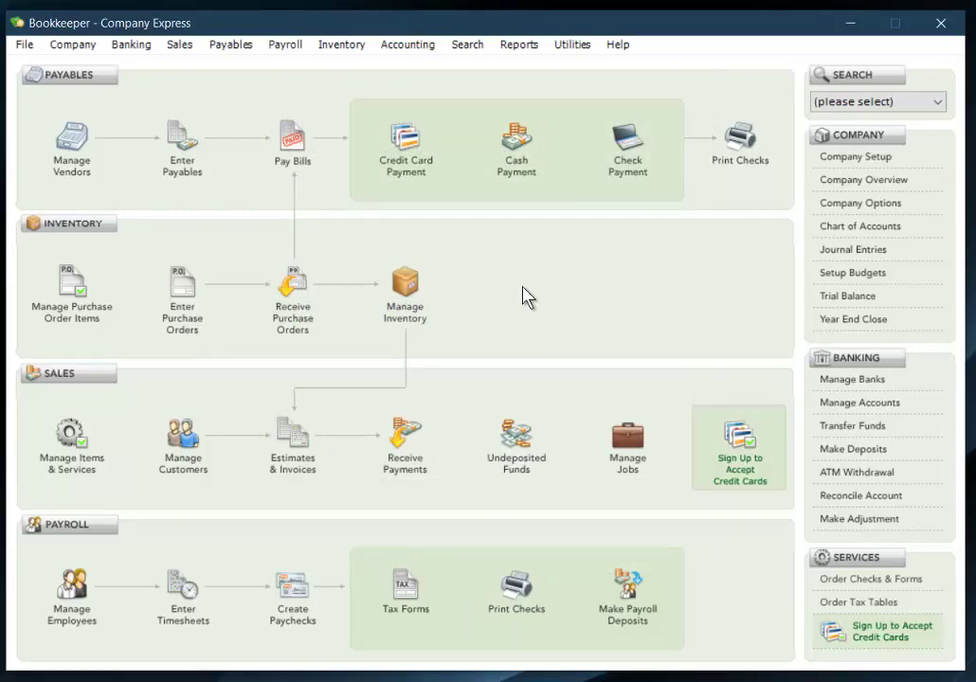
# Start a new company using Standard Setup and name it Company Standard, leaving the other company information blank.
pyautogui.click(76, 46)
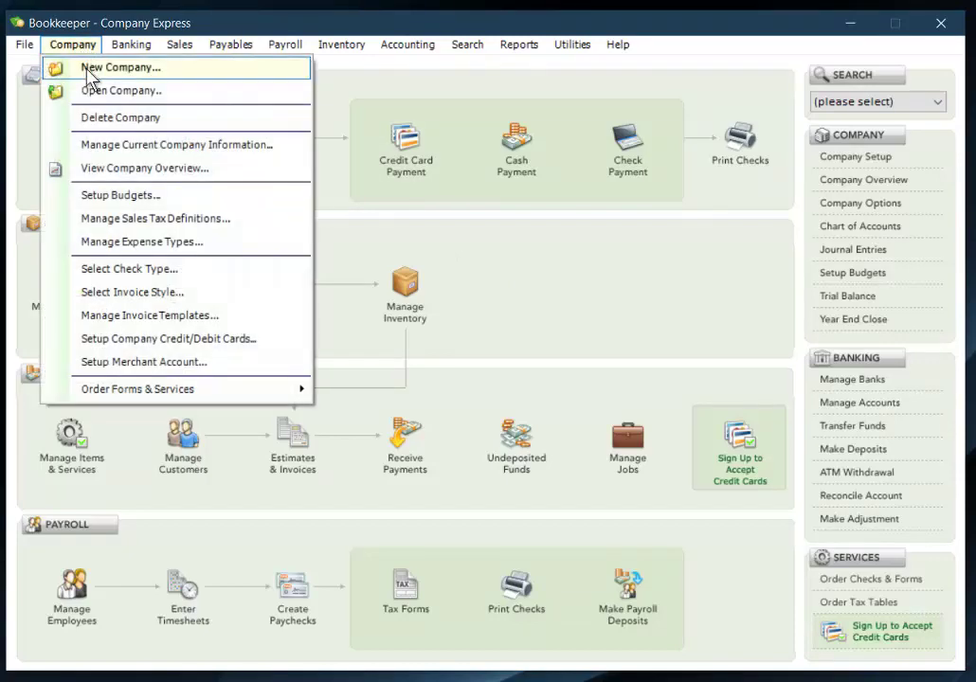
pyautogui.click(91, 71)
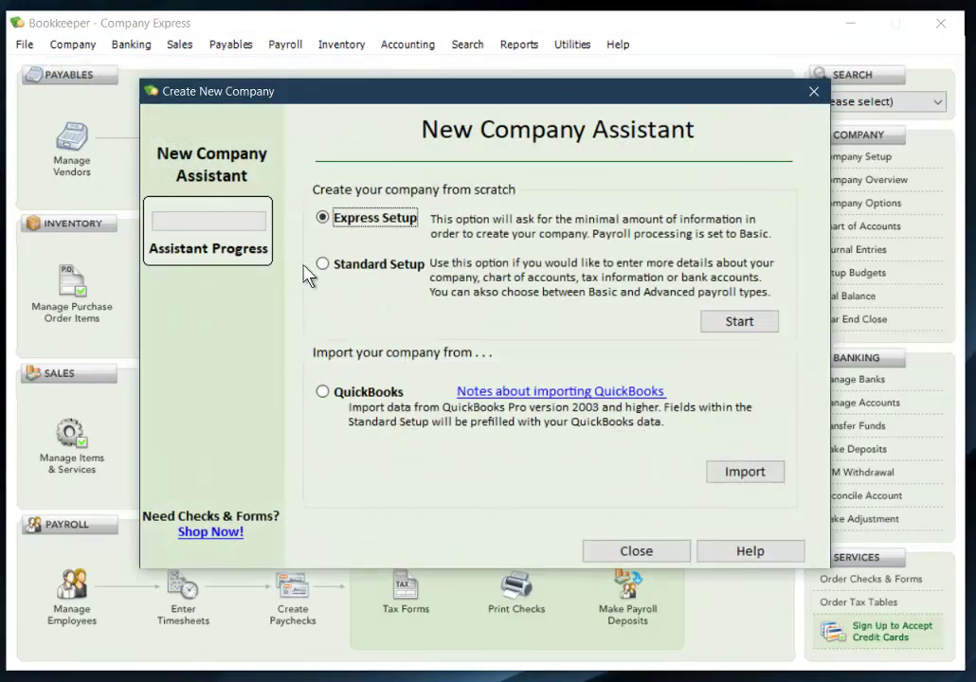
pyautogui.click(350, 268)
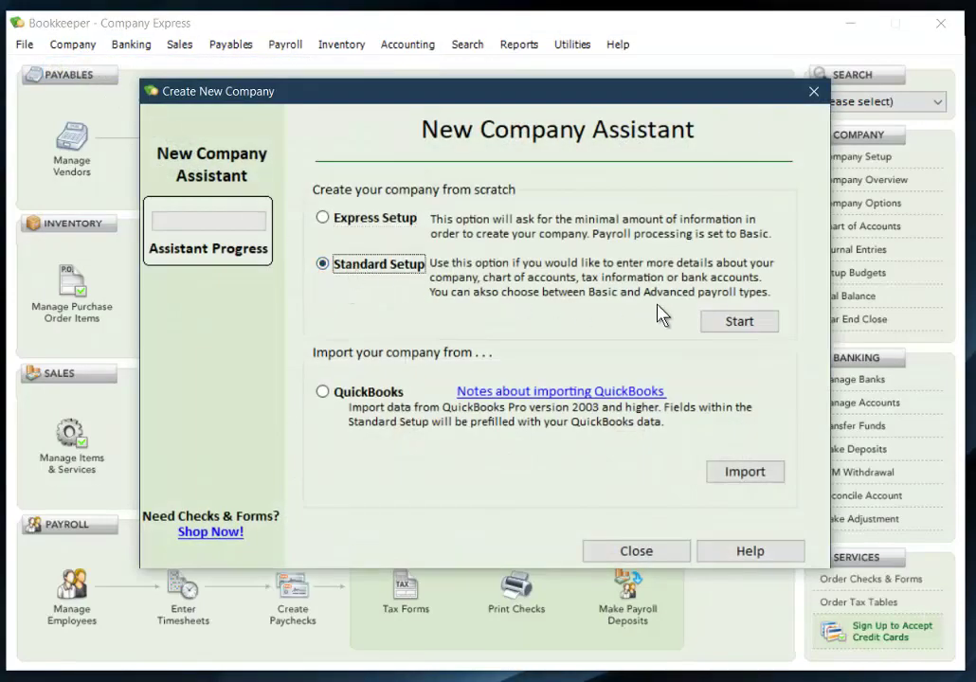
pyautogui.click(745, 325)
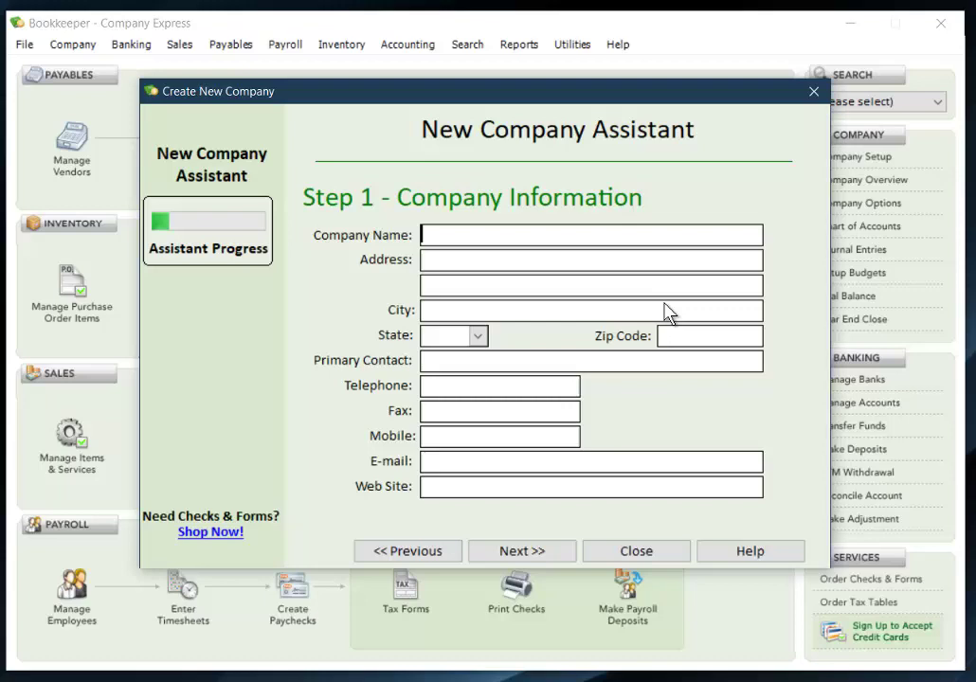
pyautogui.write('Comp')
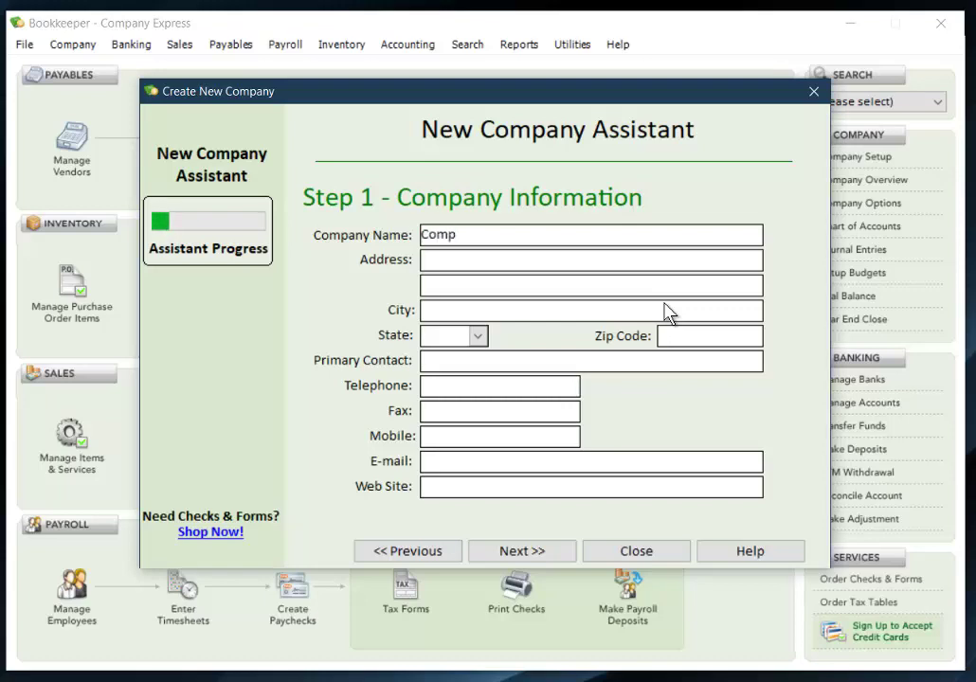
pyautogui.write('any Standard')
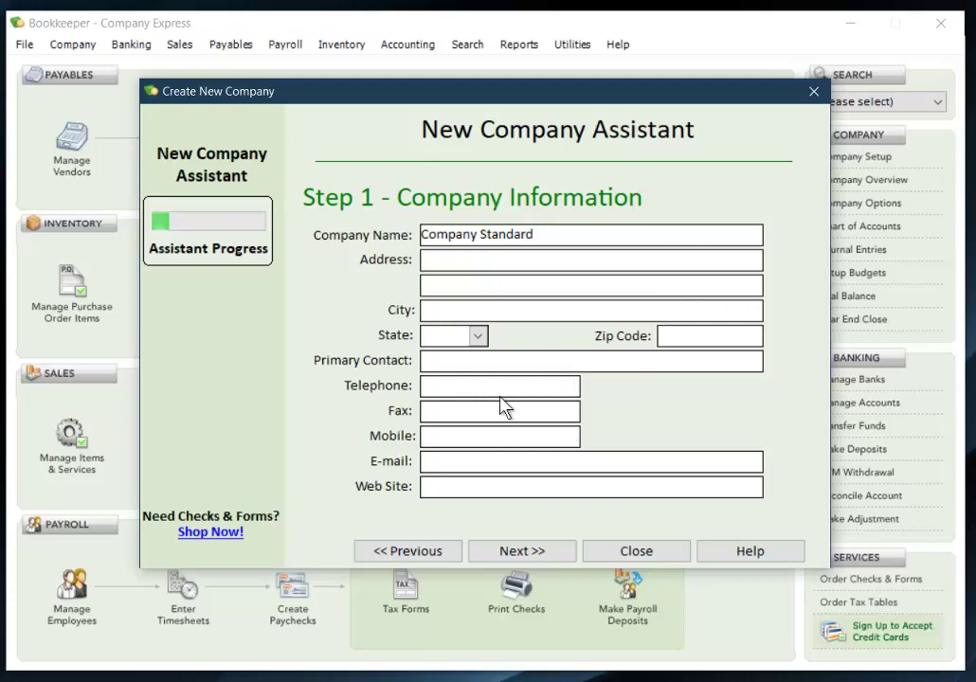
pyautogui.click(512, 554)
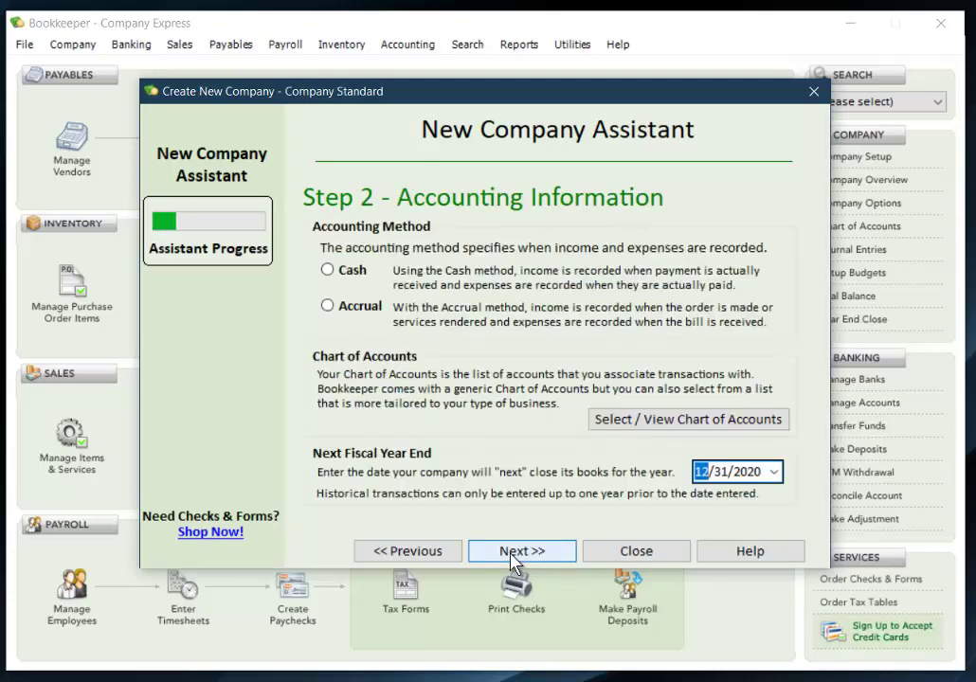
# Set the accounting method to Cash and preview the Construction, Information Technology and Lodging charts of accounts before selecting Bookkeeper Standard.
pyautogui.click(328, 270)
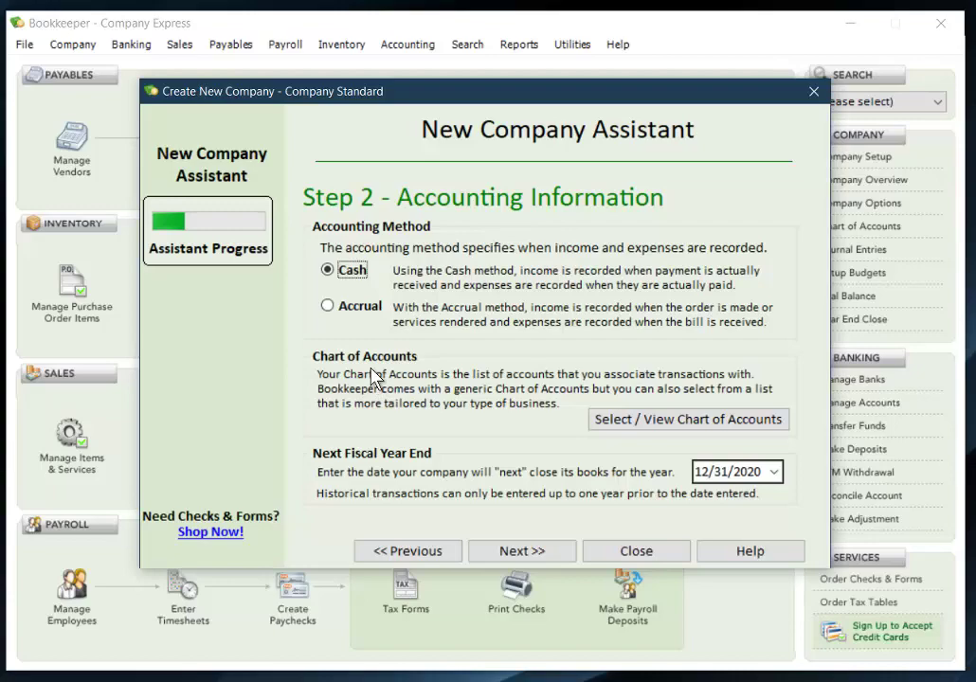
pyautogui.click(643, 428)
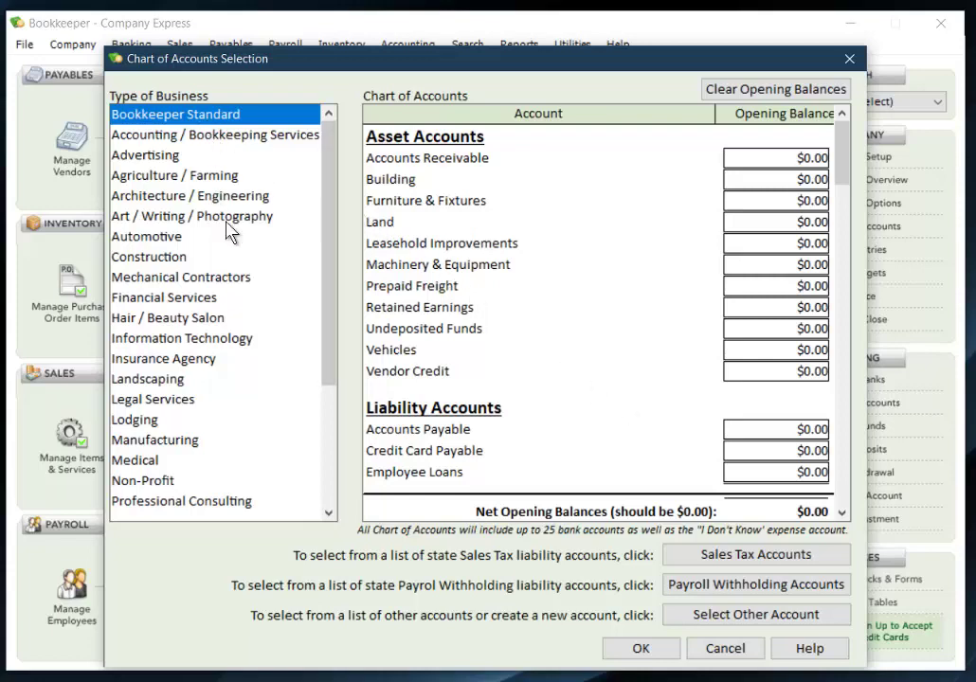
pyautogui.moveTo(331, 312); pyautogui.dragTo(239, 279)
pyautogui.click(163, 220)
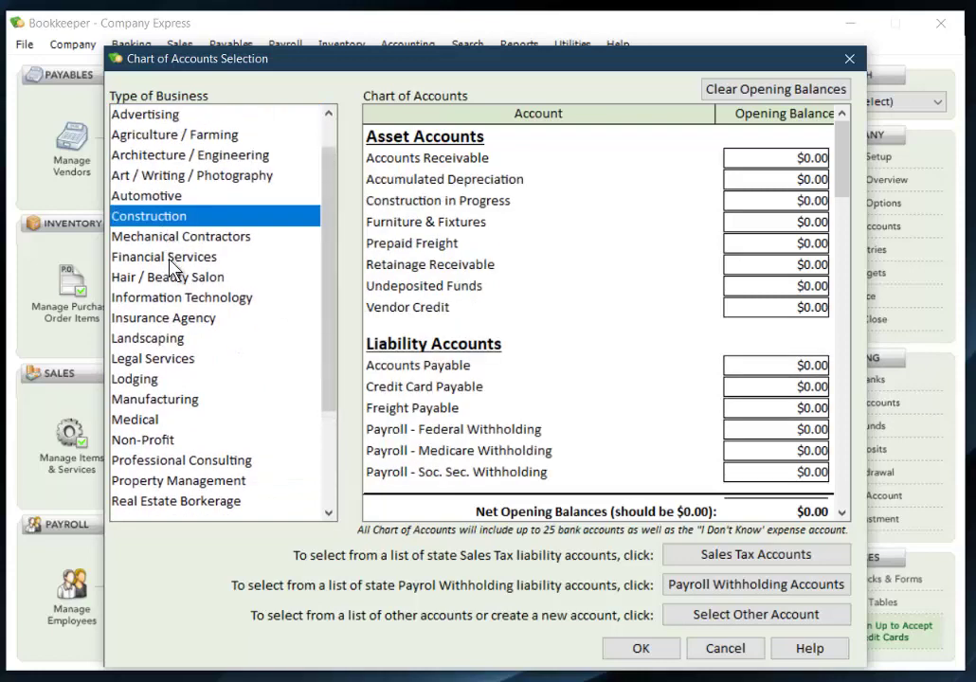
pyautogui.click(175, 302)
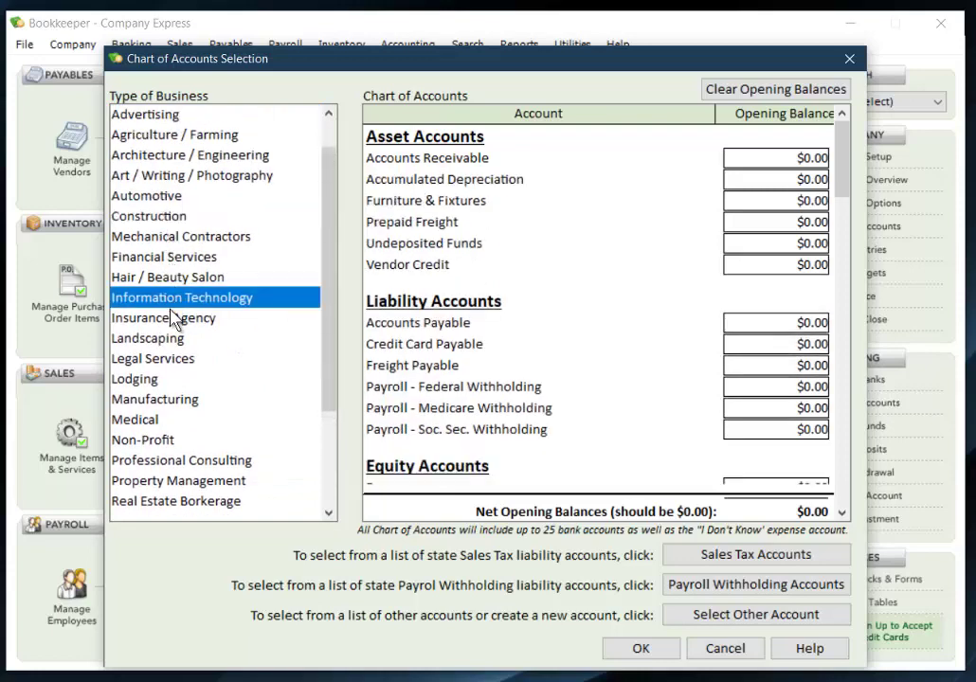
pyautogui.click(137, 379)
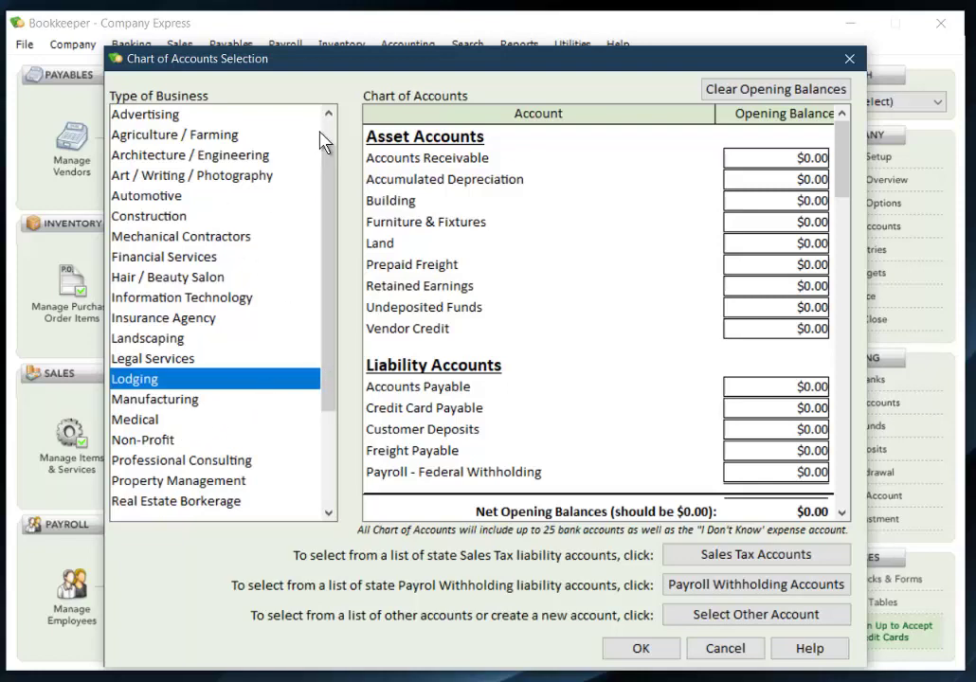
pyautogui.scroll(1, 327, 132)
pyautogui.click(216, 115)
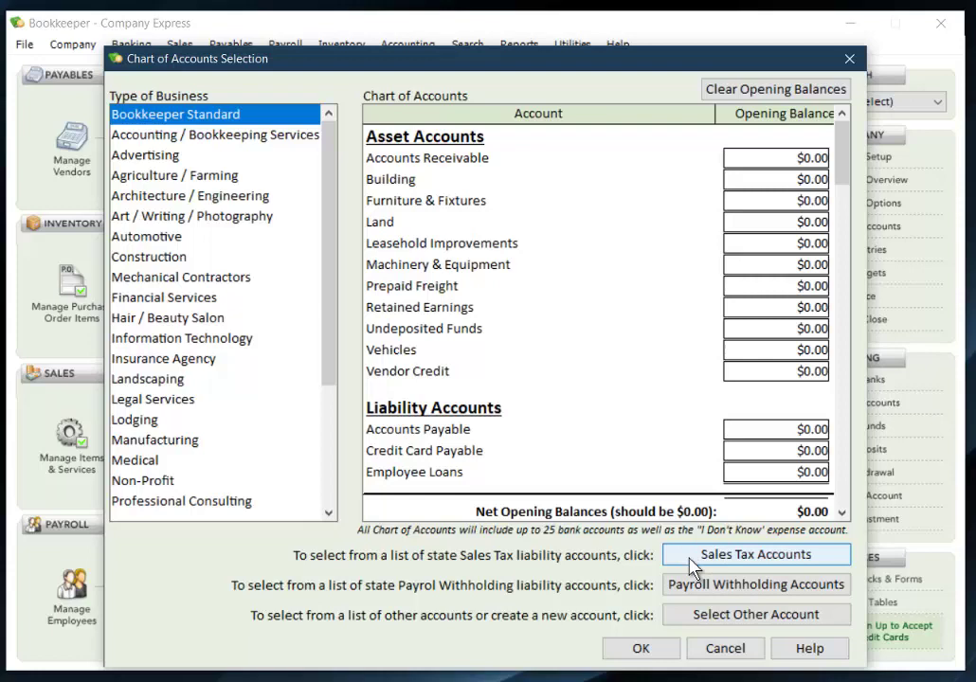
# Browse the other accounts available without adding any, and accept the Bookkeeper Standard chart of accounts.
pyautogui.click(716, 616)
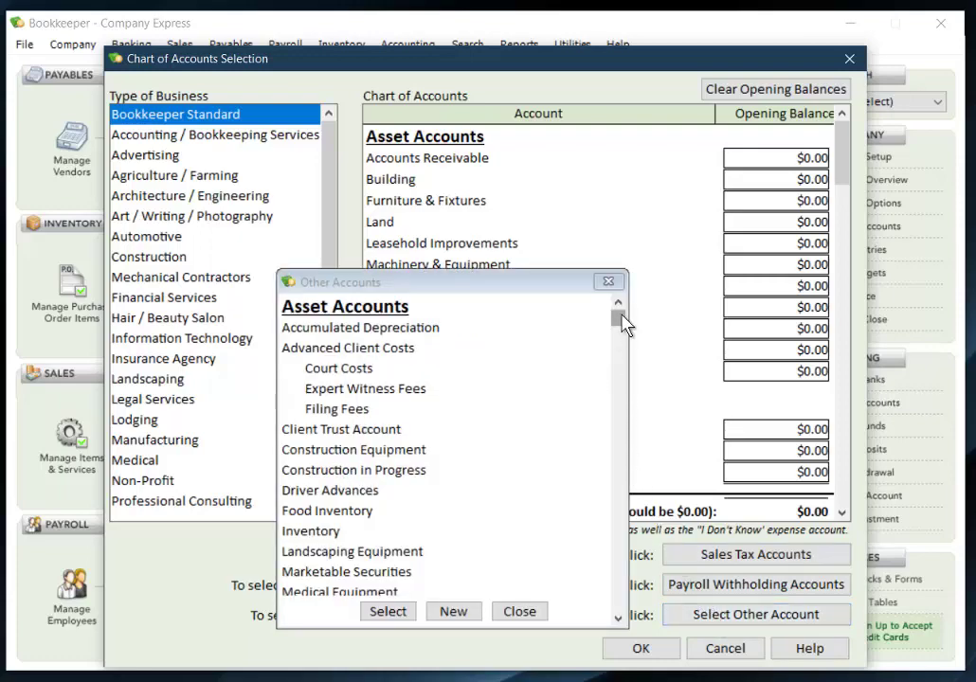
pyautogui.moveTo(625, 323); pyautogui.dragTo(630, 378)
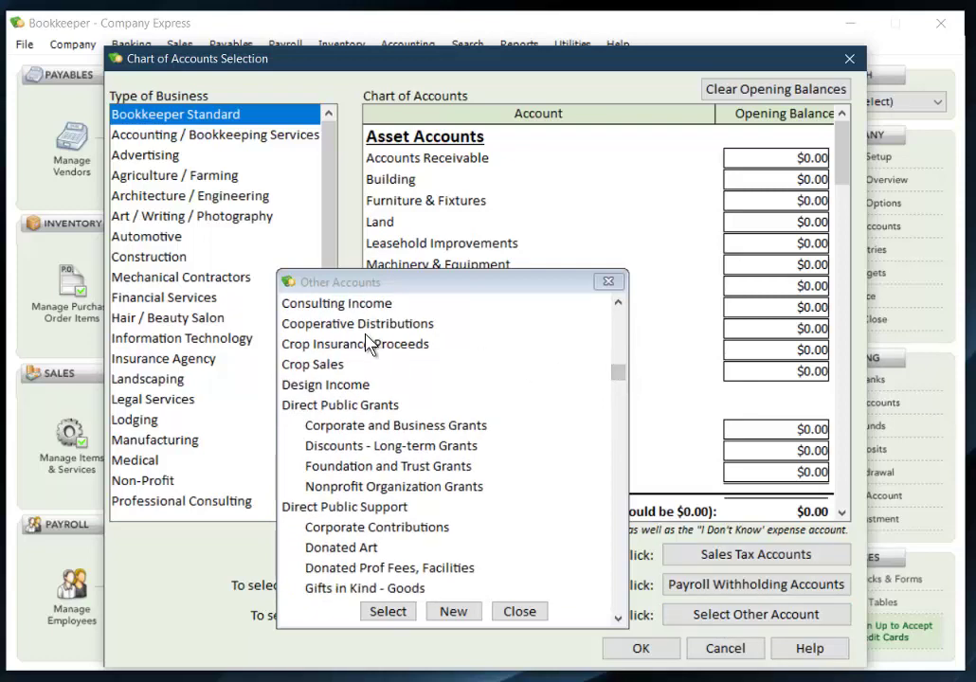
pyautogui.click(513, 614)
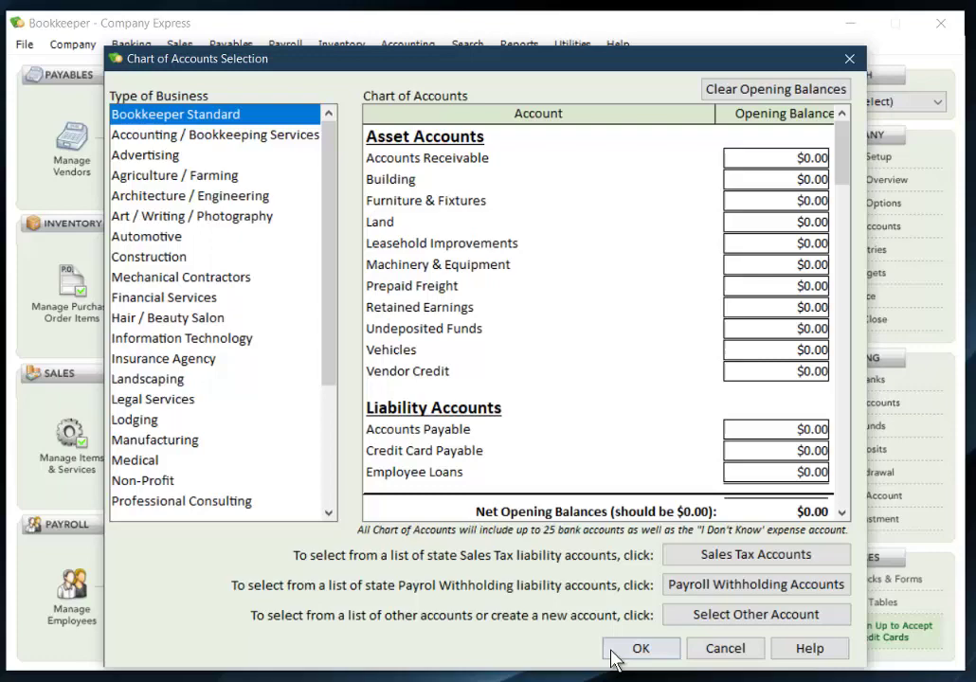
pyautogui.click(642, 654)
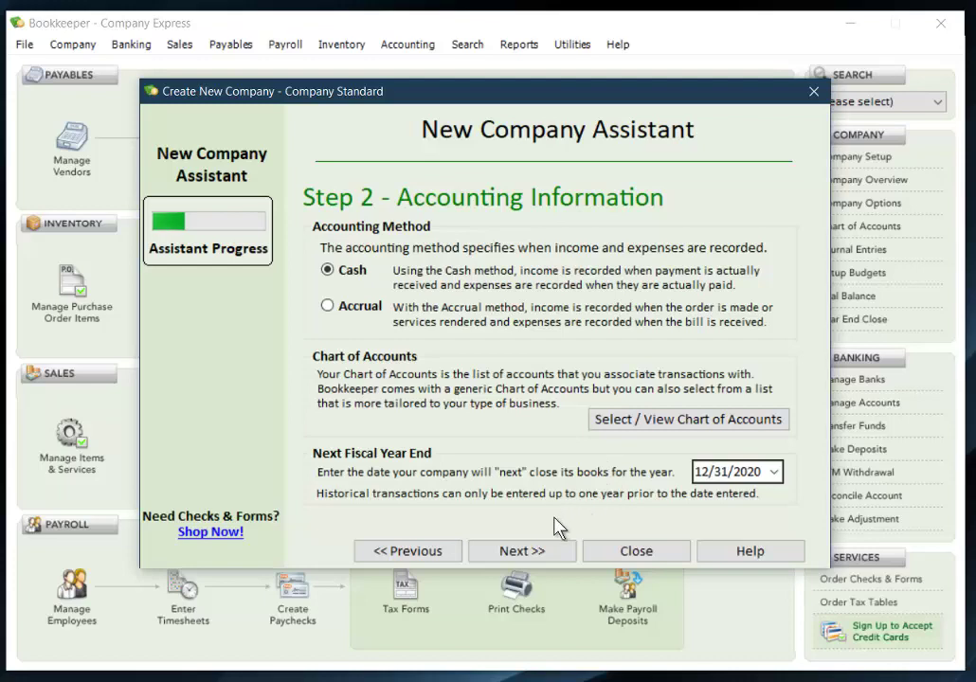
# Keep the default fiscal year end and bank account information, and choose Advanced Payroll for the new company.
pyautogui.click(521, 552)
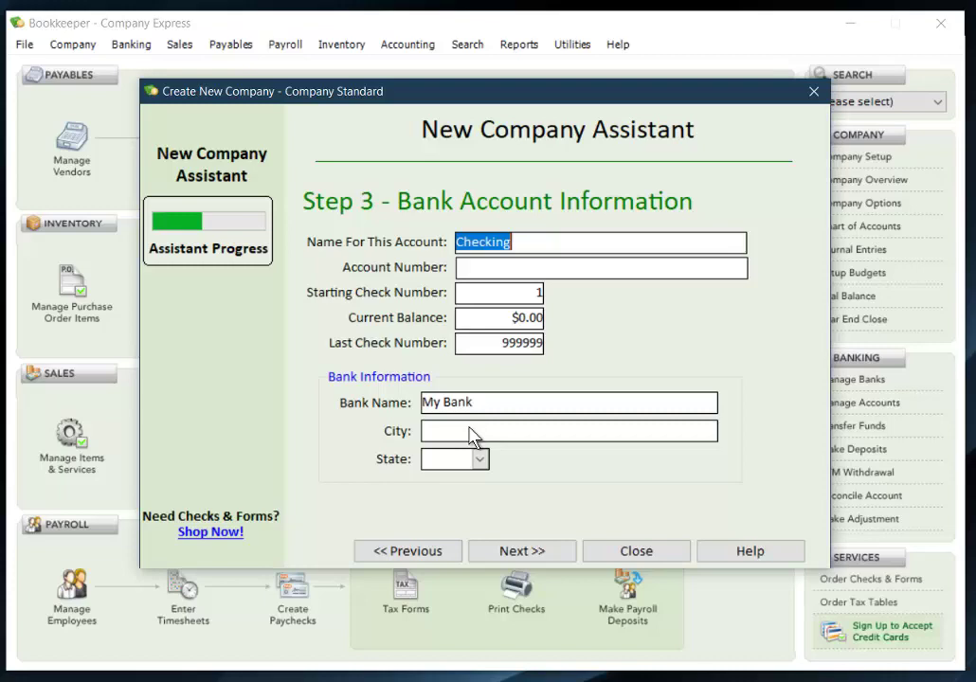
pyautogui.click(519, 552)
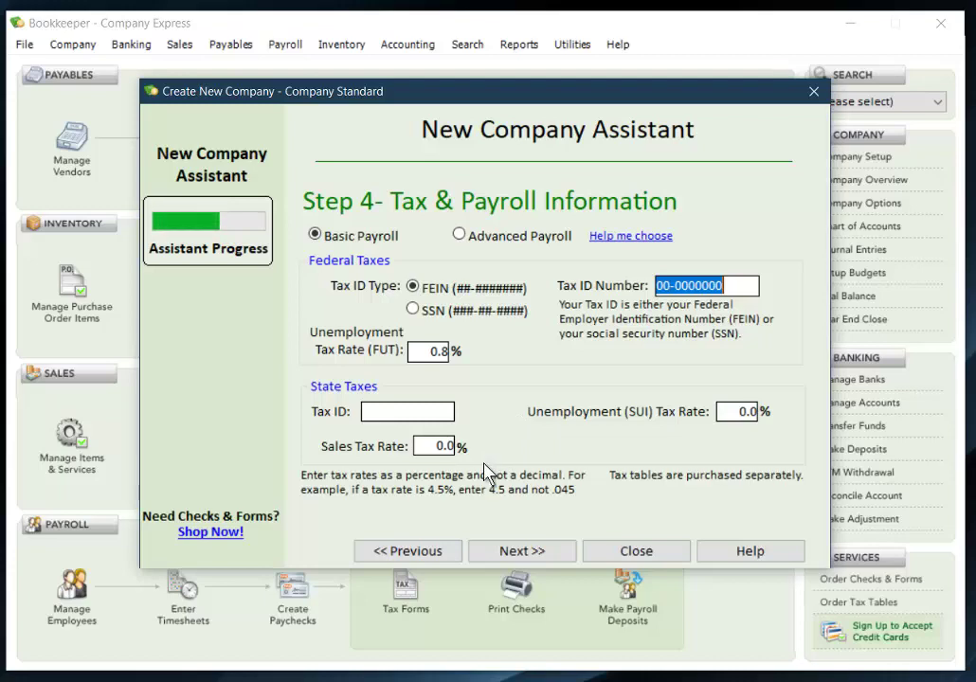
pyautogui.click(505, 244)
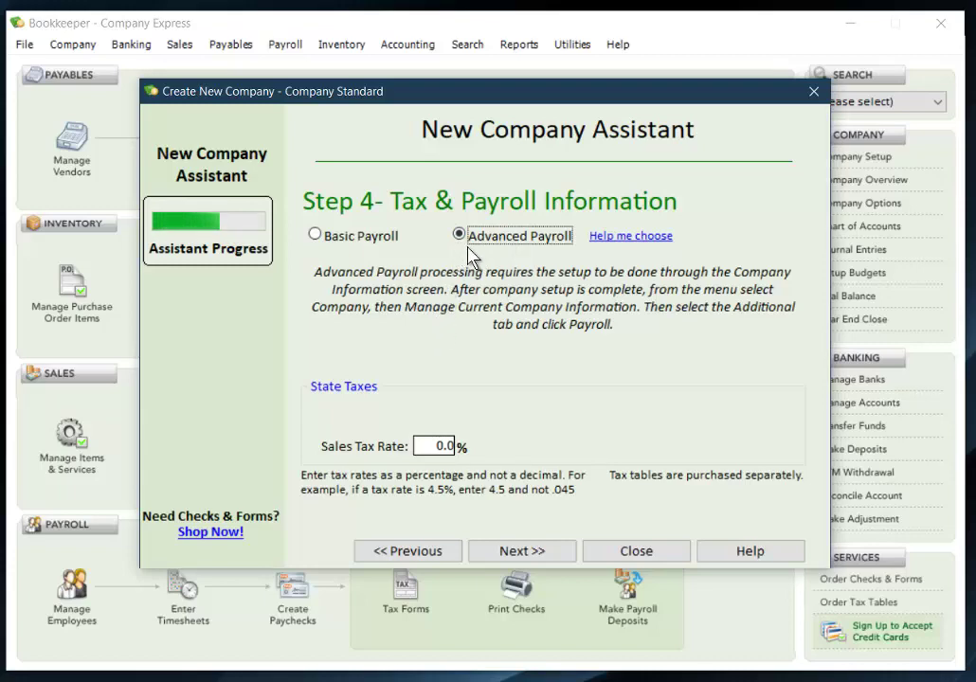
pyautogui.click(523, 551)
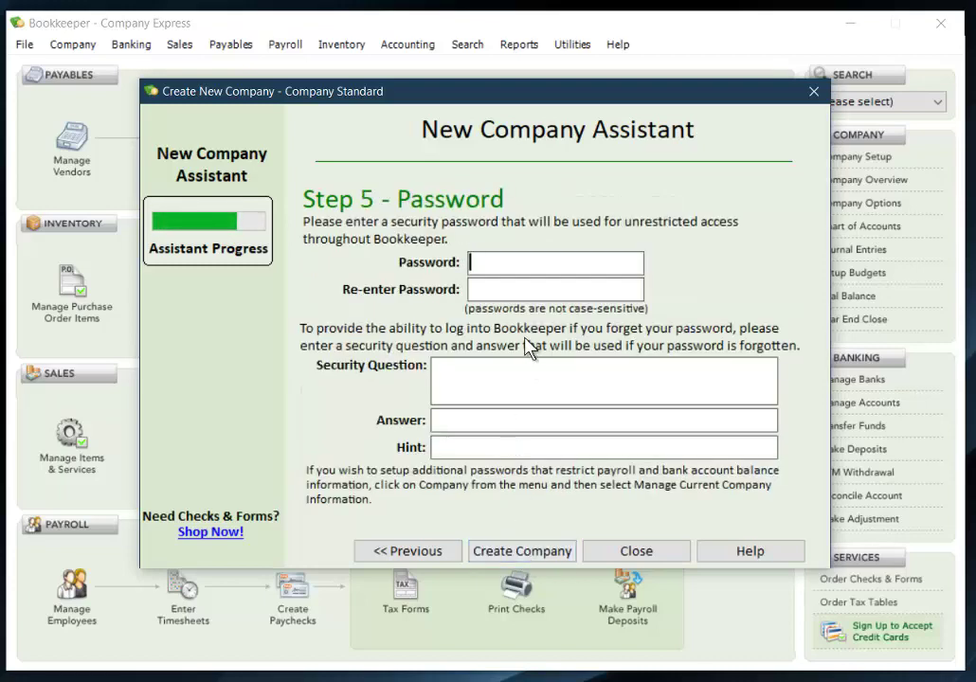
# Enter and re-enter the security password for unrestricted access, and create the company.
pyautogui.press('Tab')
pyautogui.write('a')
pyautogui.click(517, 557)
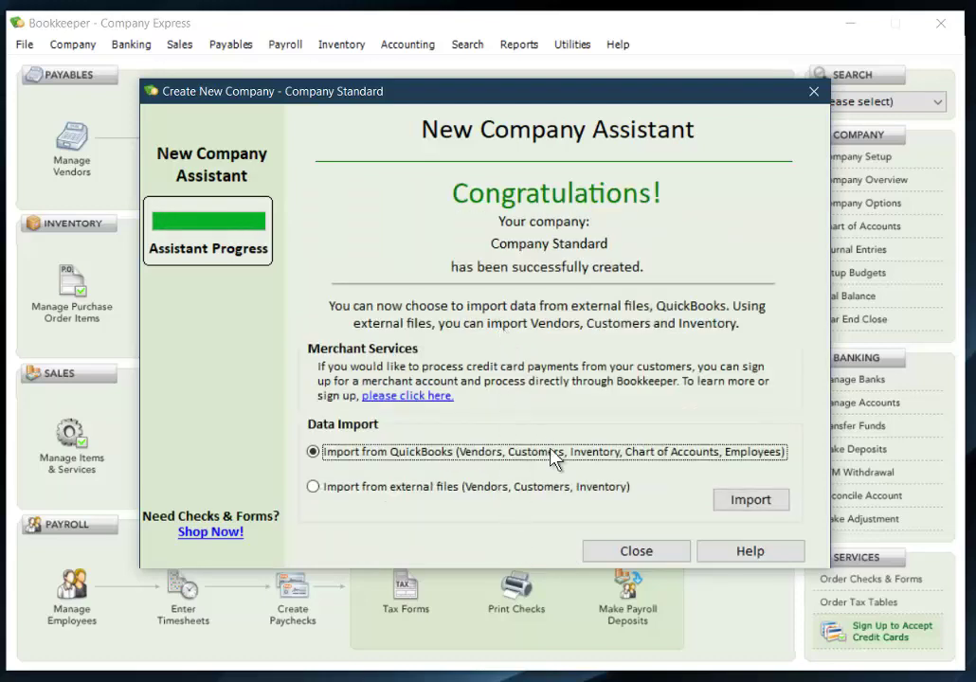
# Leave the assistant without importing data, open Company Standard with its password, and dismiss the company overview.
pyautogui.click(627, 554)
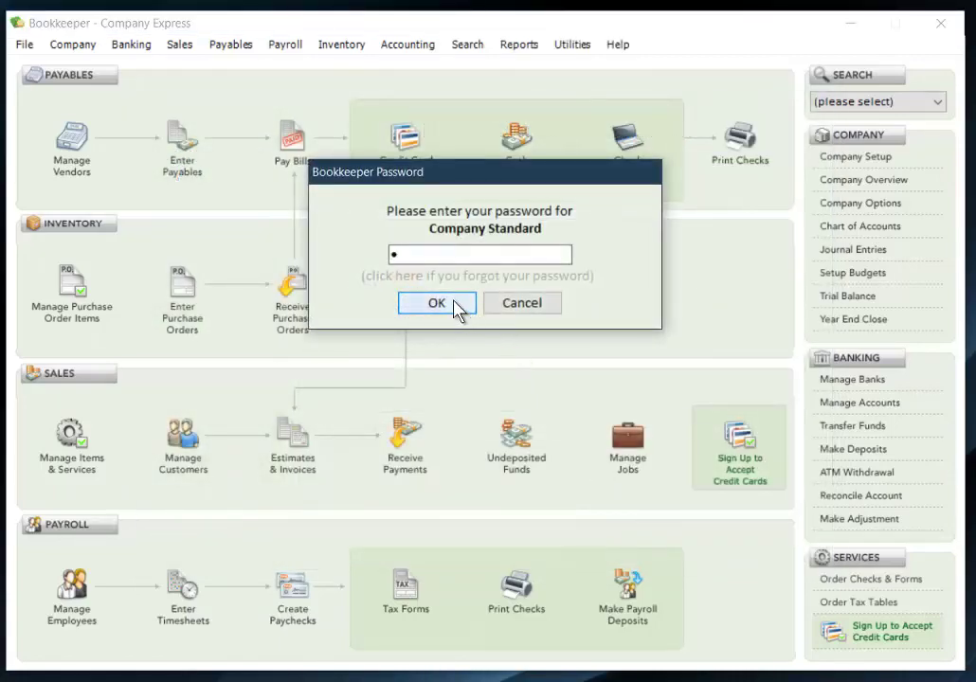
pyautogui.click(458, 305)
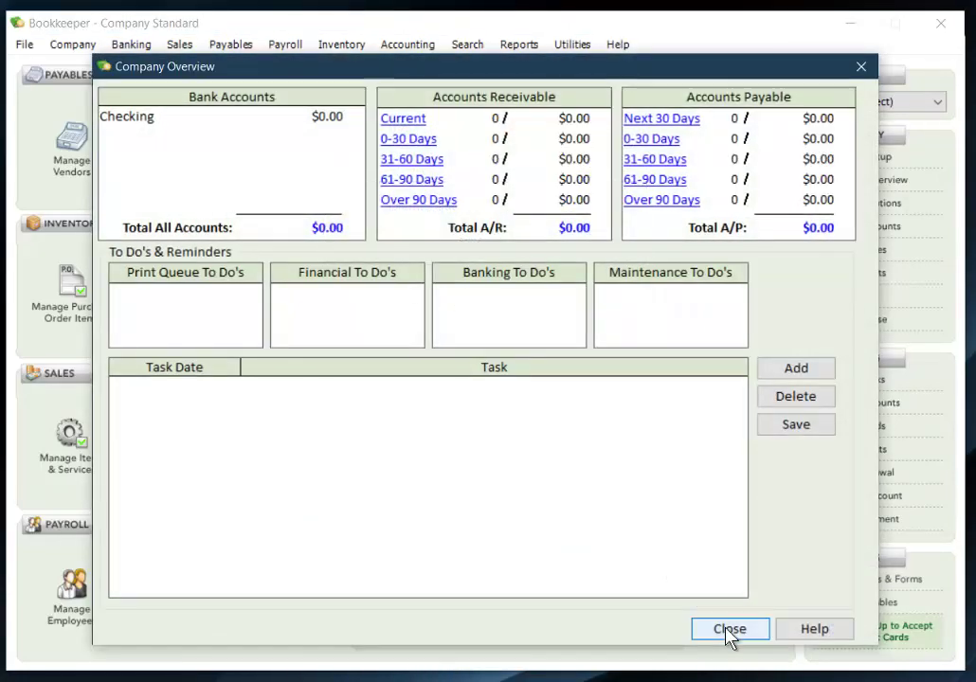
pyautogui.click(728, 630)
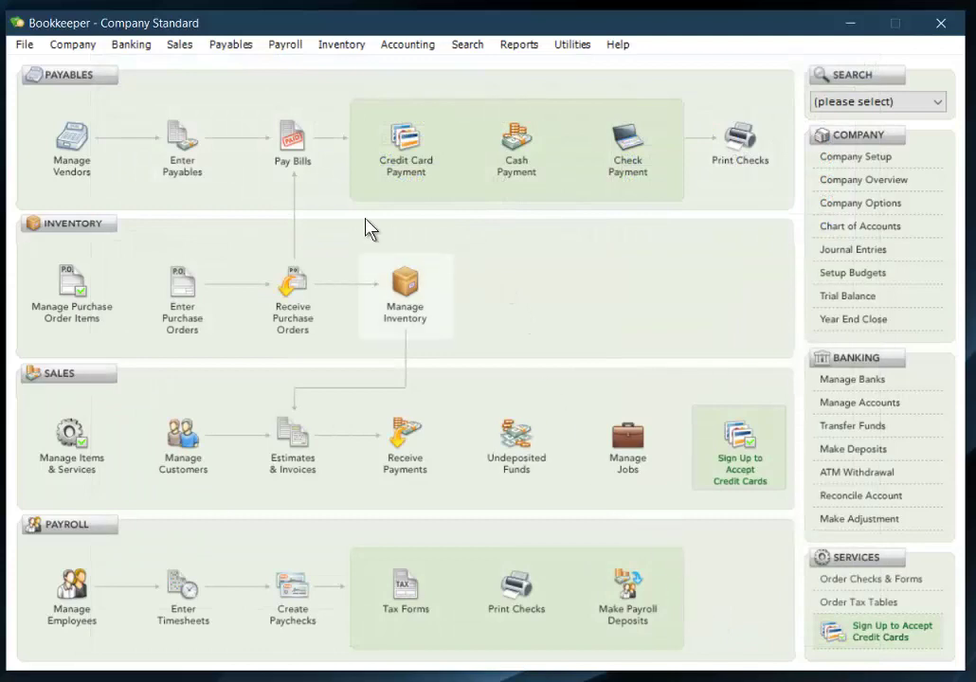
# Review Company Standard's additional setup options and its payroll setup, leaving both without changes.
pyautogui.click(84, 46)
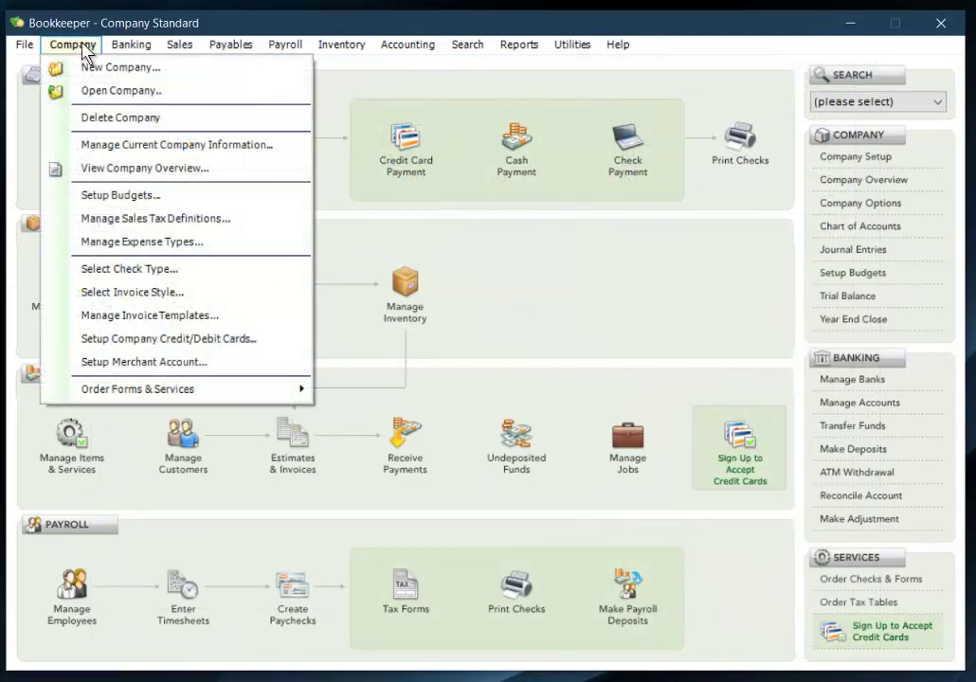
pyautogui.click(116, 147)
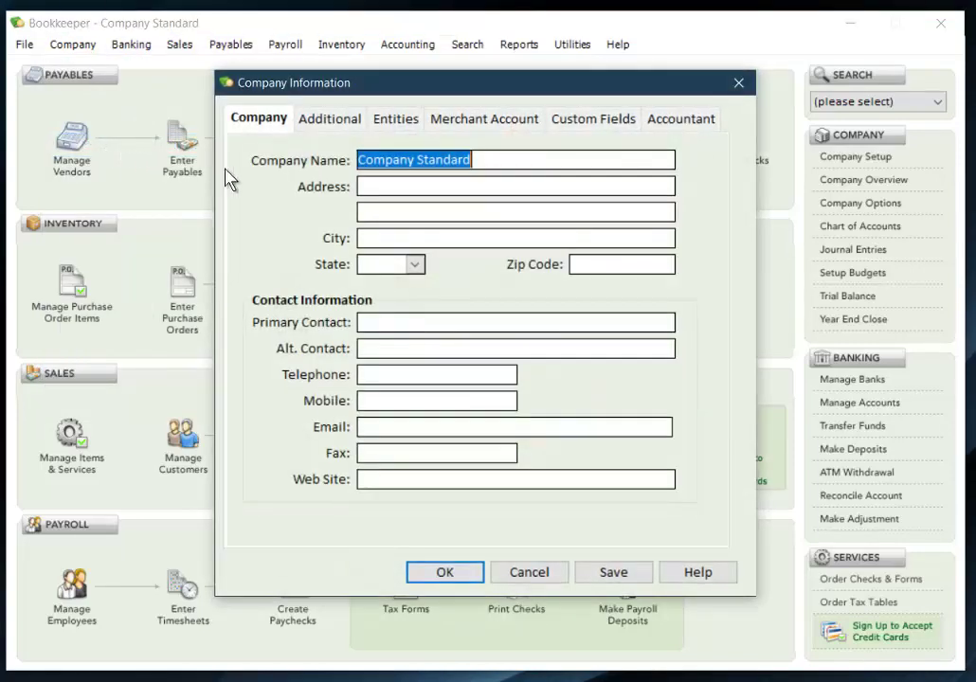
pyautogui.click(323, 123)
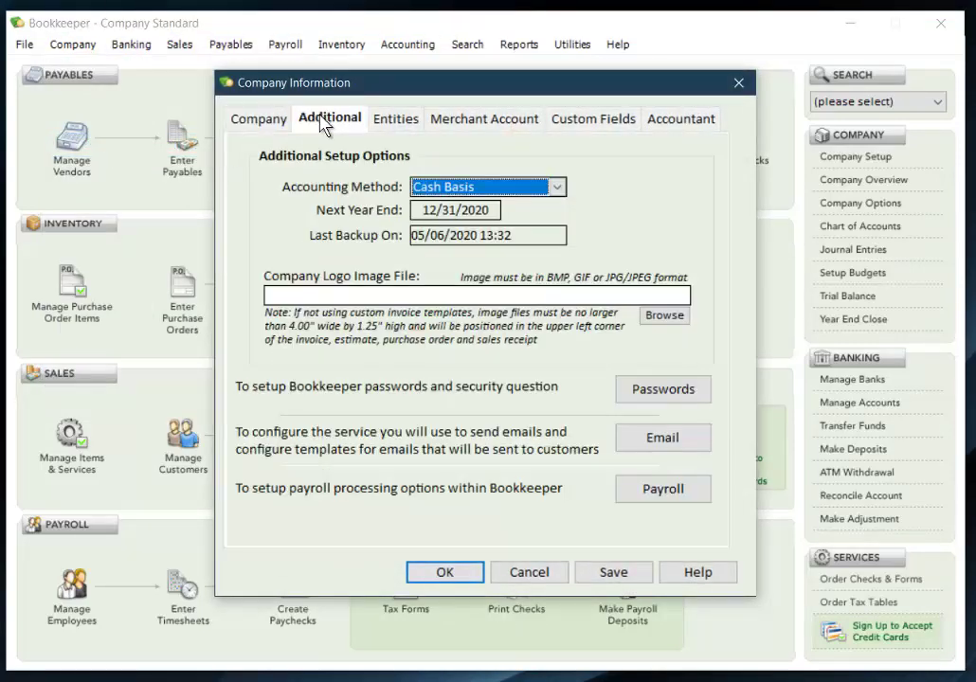
pyautogui.click(659, 494)
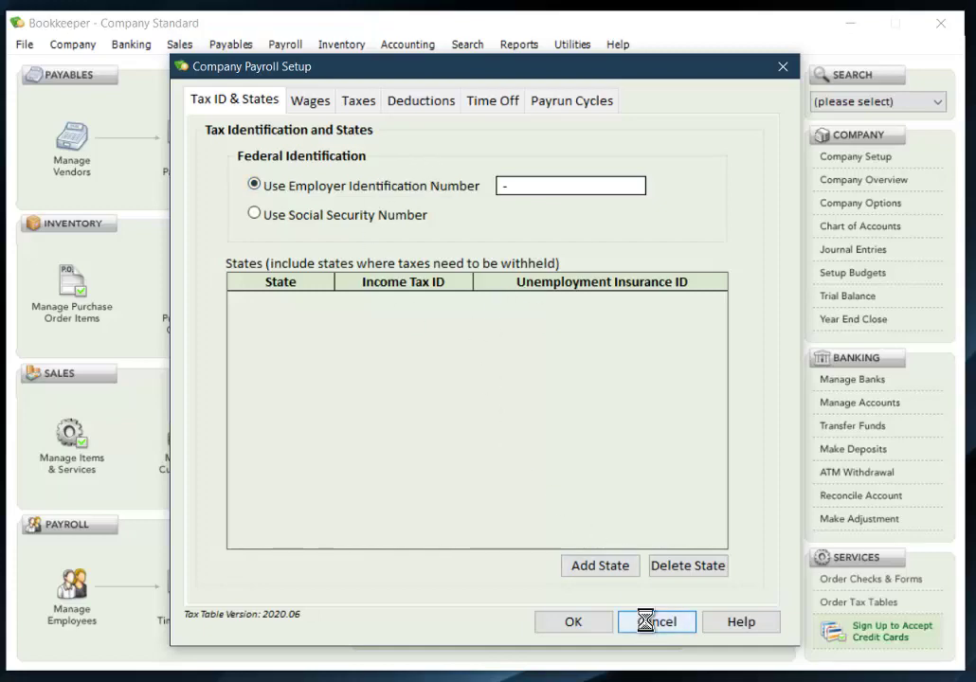
pyautogui.click(652, 623)
pyautogui.click(513, 419)
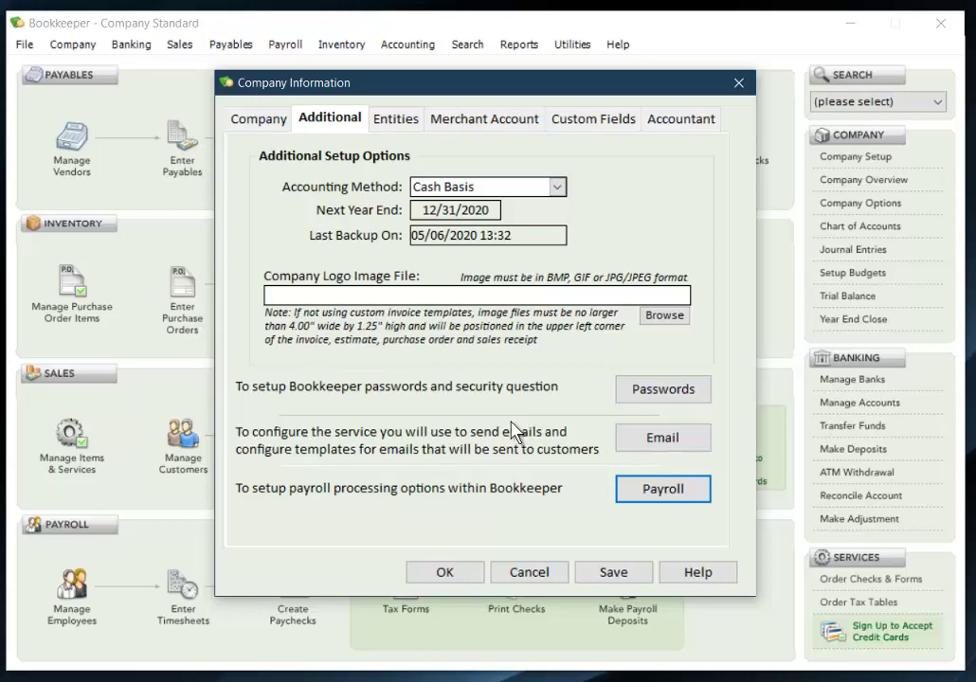
pyautogui.click(524, 575)
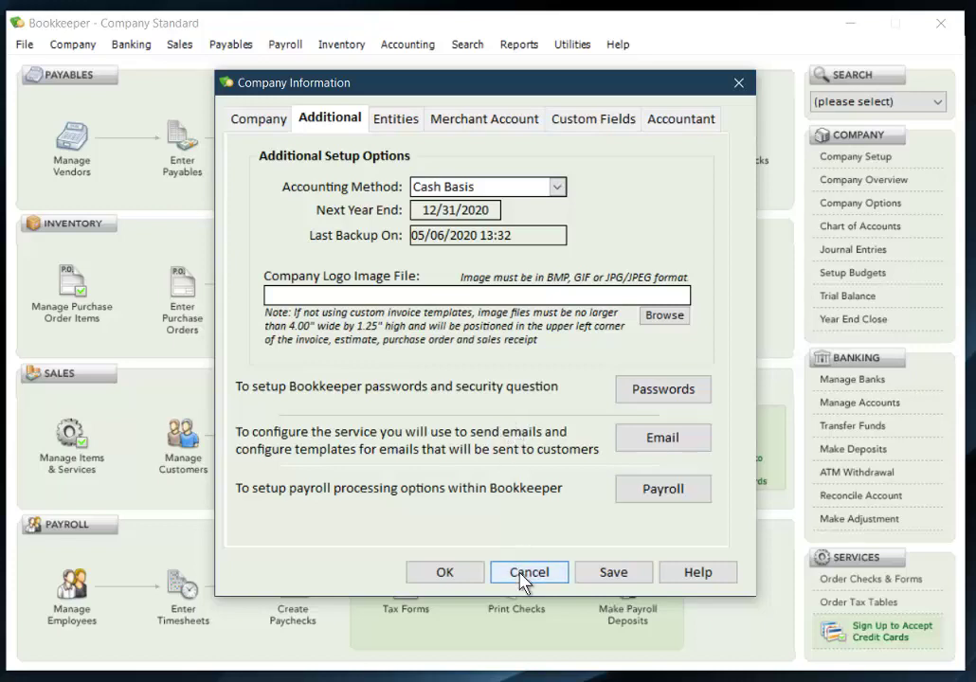